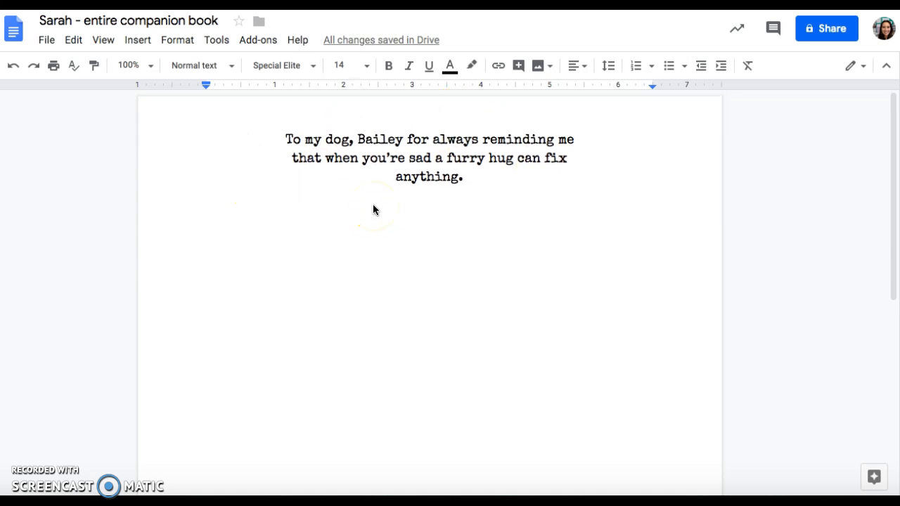
- Insert page numbers in the footer's lower-right corner, starting from the first page
scroll(374, 210, down, 1)
scroll(373, 209, up, 1)
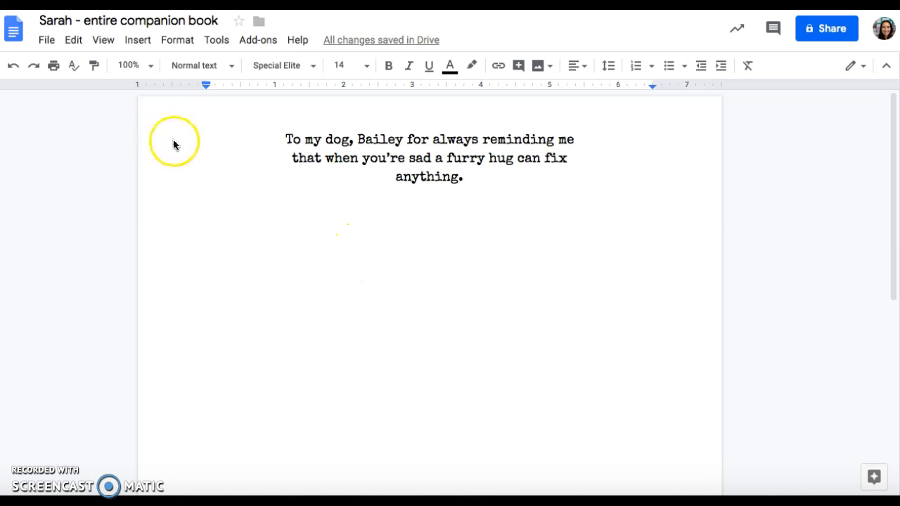
click(135, 39)
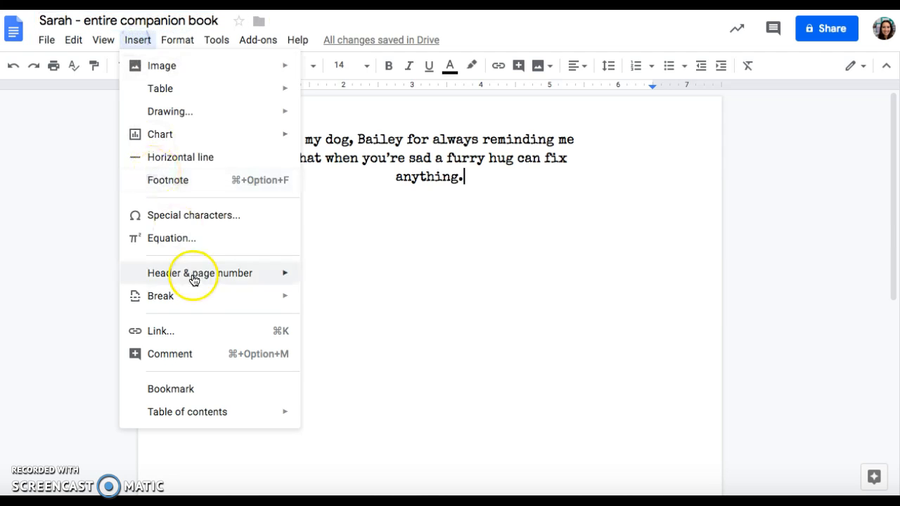
mouse_move(194, 280)
mouse_move(364, 327)
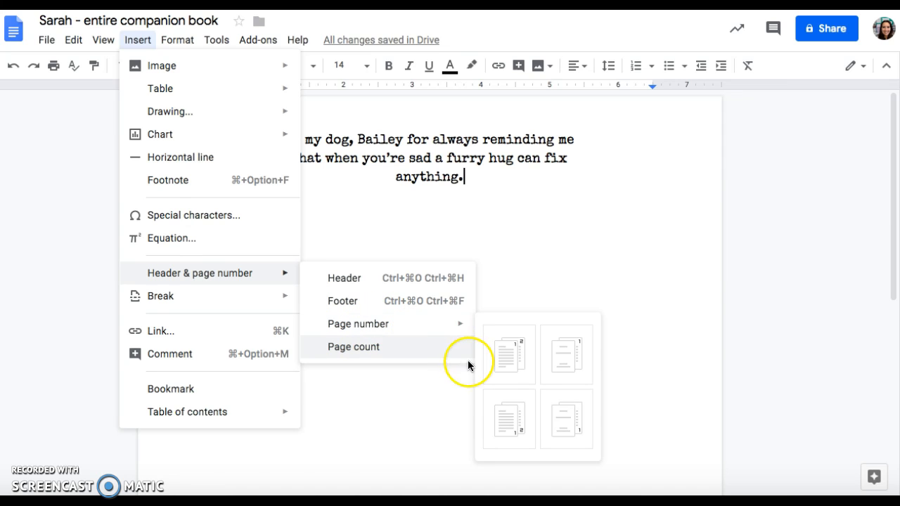
mouse_move(467, 327)
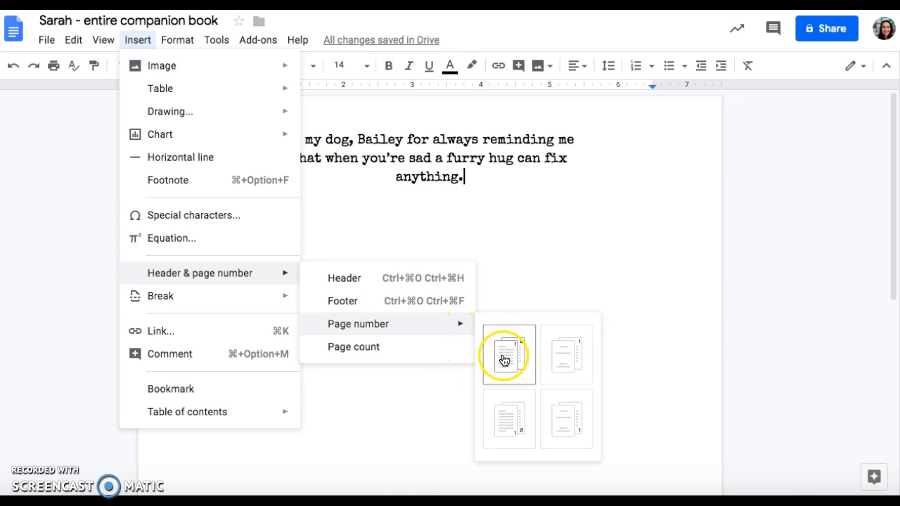
click(512, 427)
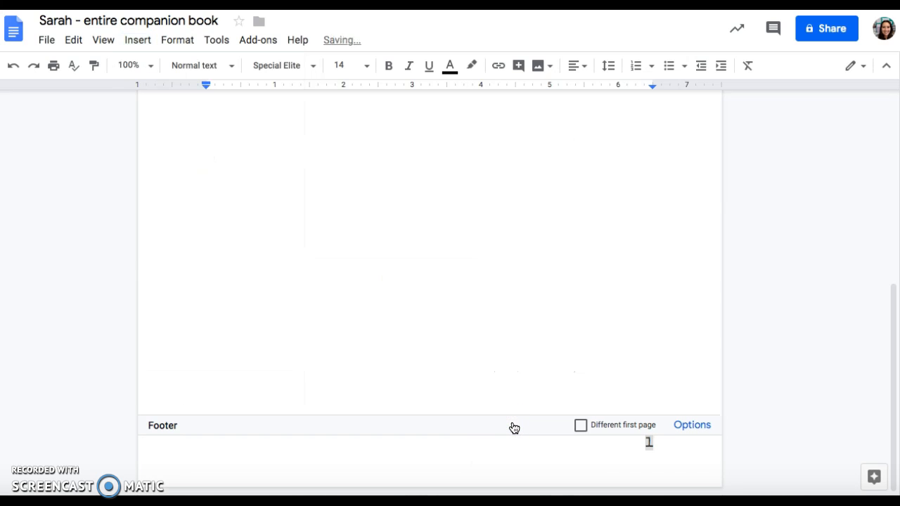
- Set the footer page number's font to Arial, size 12
double_click(648, 445)
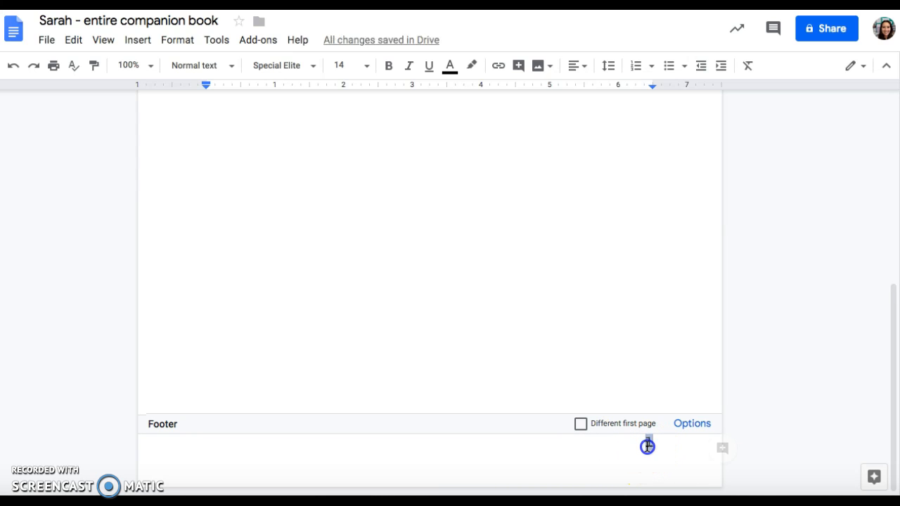
click(307, 68)
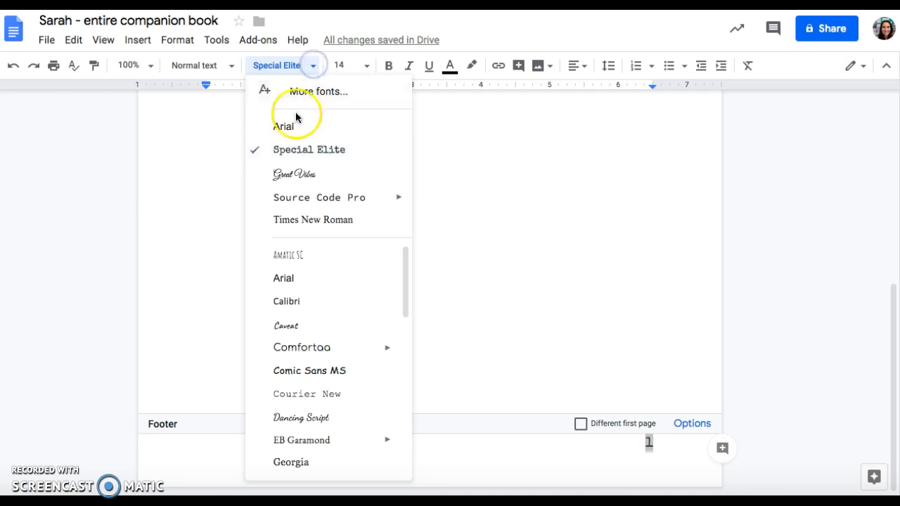
click(294, 136)
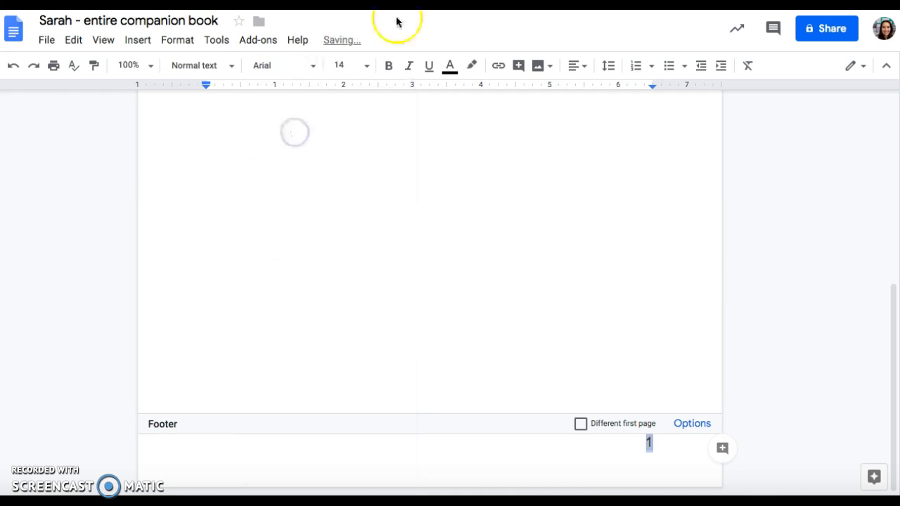
click(367, 67)
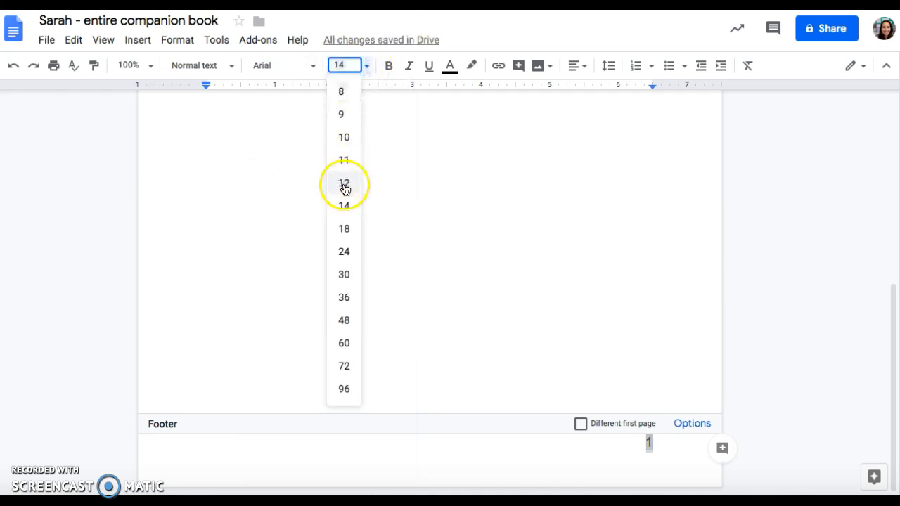
click(344, 183)
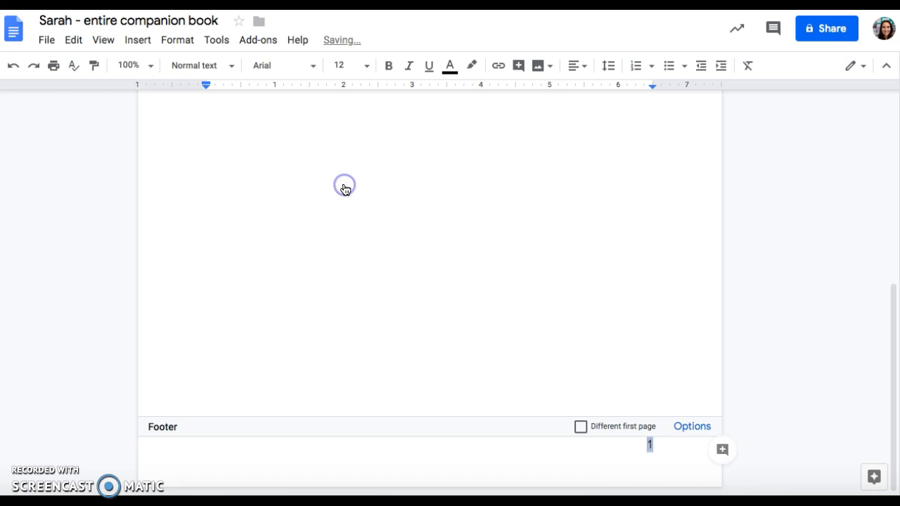
- Enter the author's first name and a space before the page number in the footer
click(640, 451)
text(Sarah)
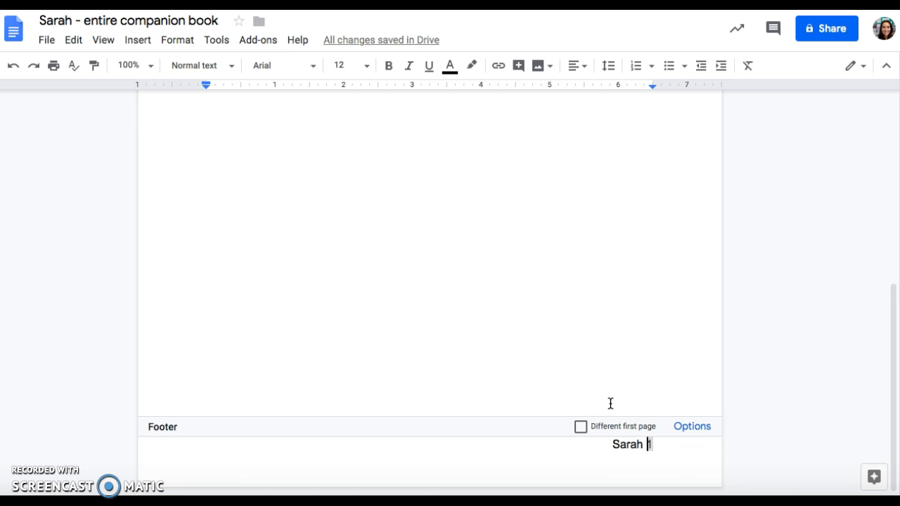
click(616, 429)
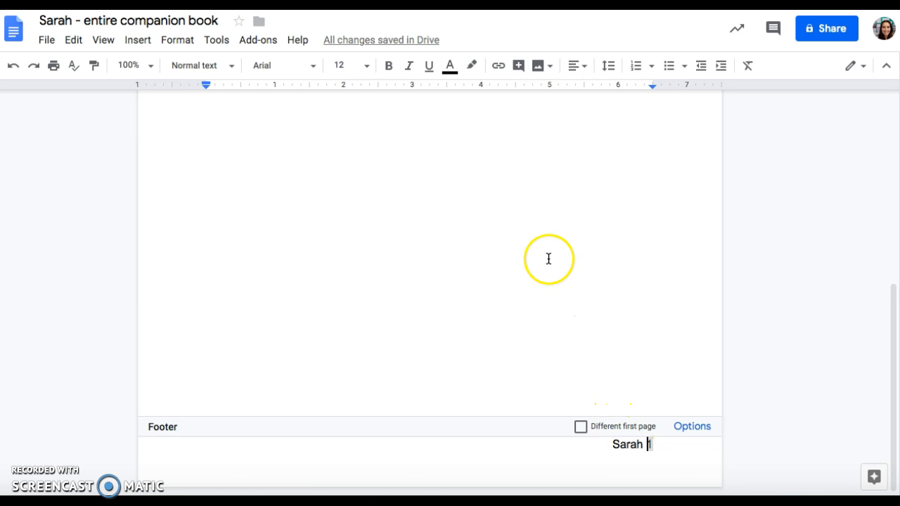
- Insert a page break after the dedication text on the first page
scroll(546, 285, up, 15)
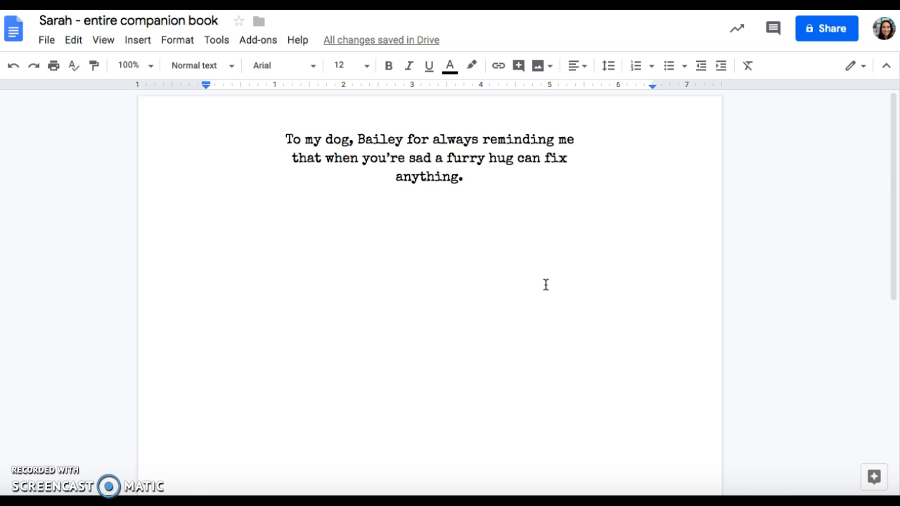
click(481, 183)
click(136, 47)
mouse_move(153, 102)
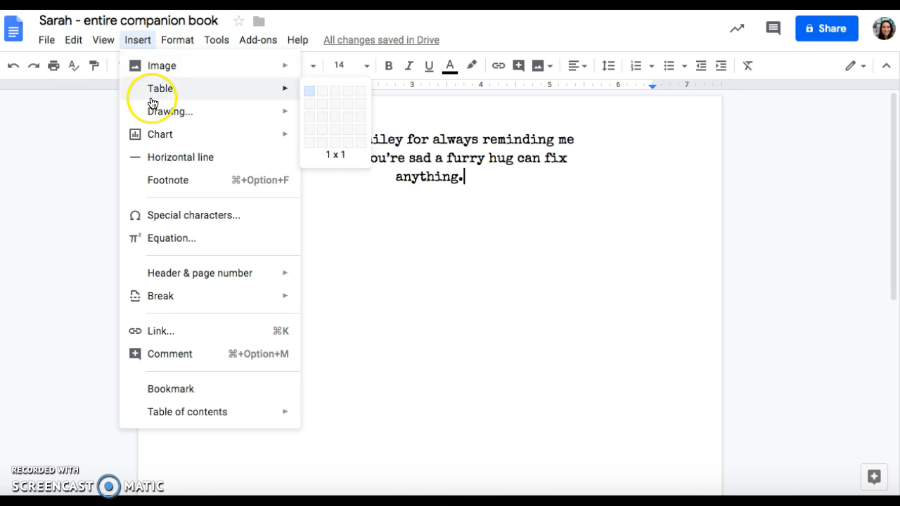
mouse_move(207, 296)
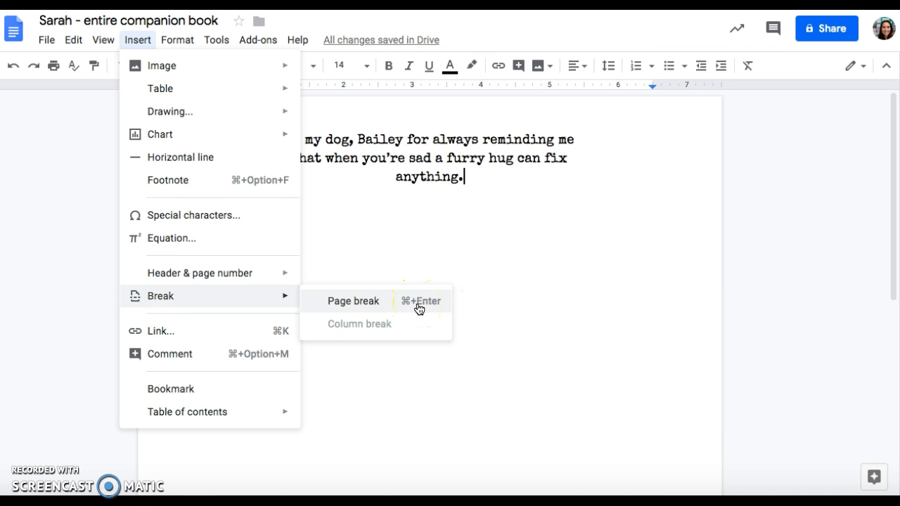
click(358, 303)
- Enter the heading "Table of Contents" at the start of the second page
scroll(372, 354, down, 2)
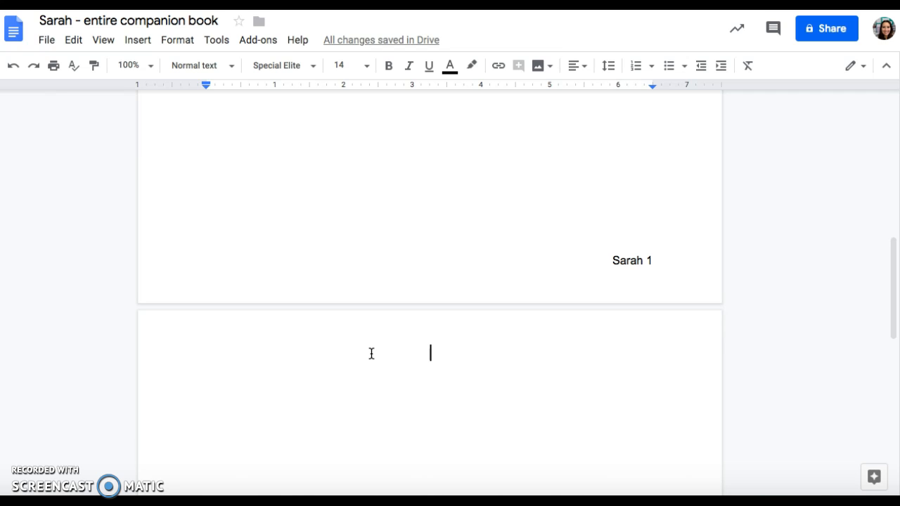
text(T)
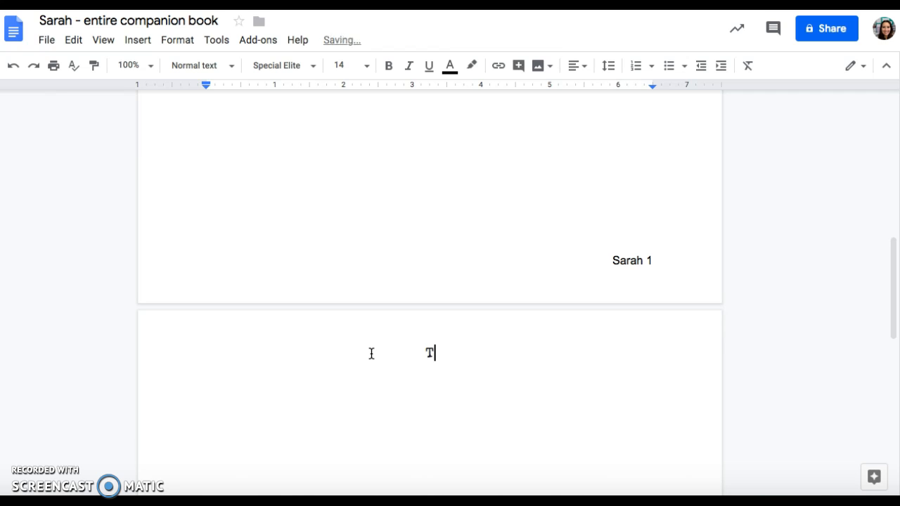
text(able of)
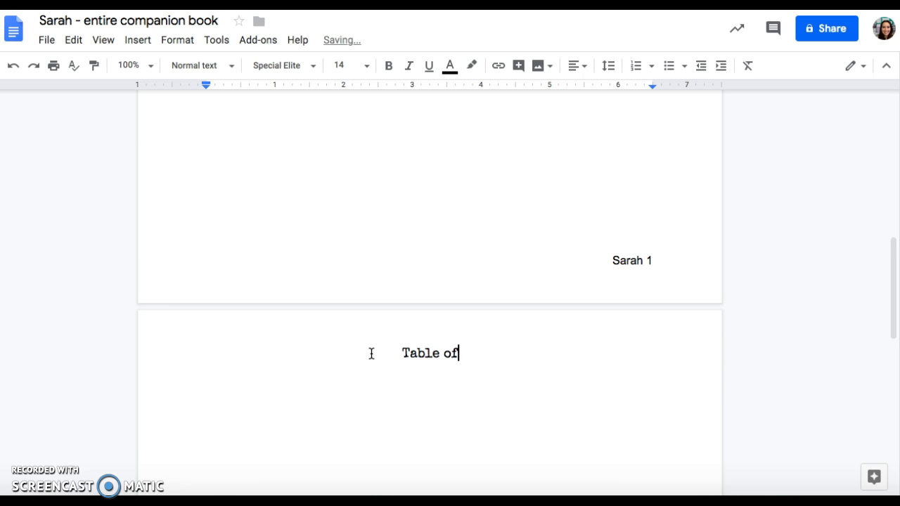
text( Contents)
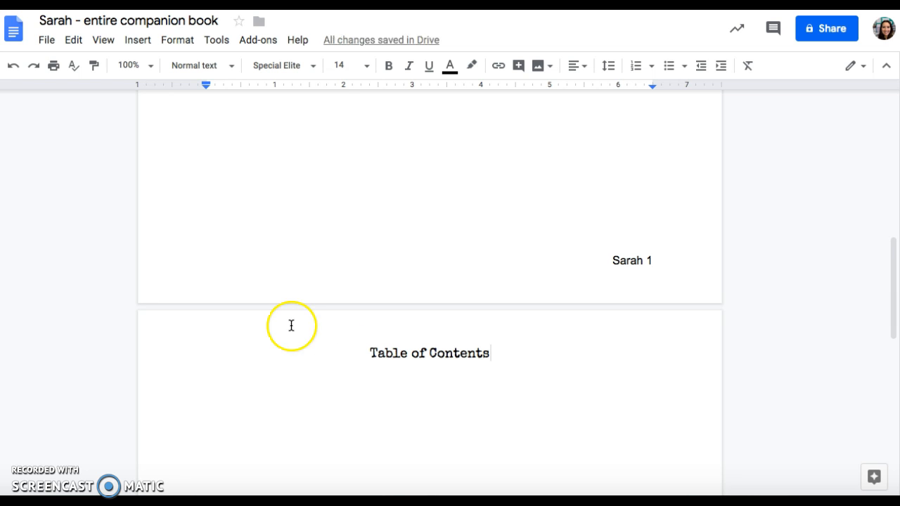
- Set the font size of the "Table of Contents" heading to 22
click(494, 353)
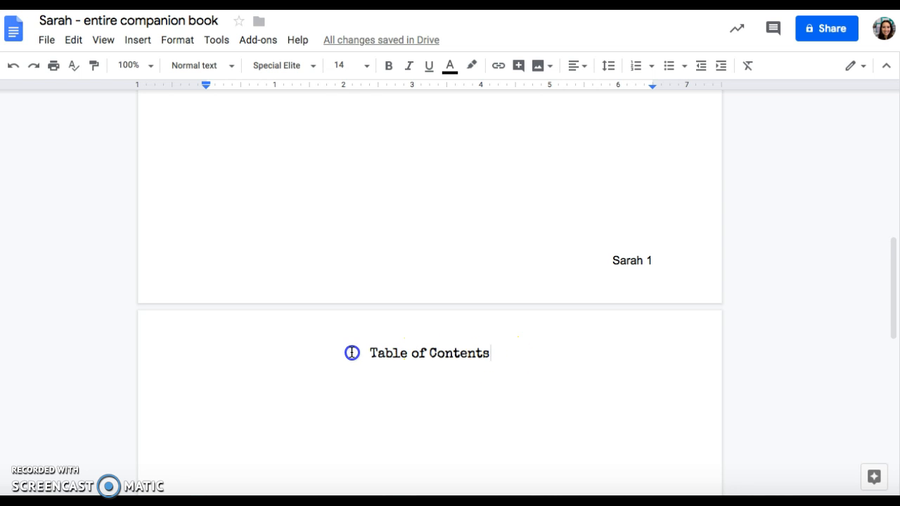
click(377, 352)
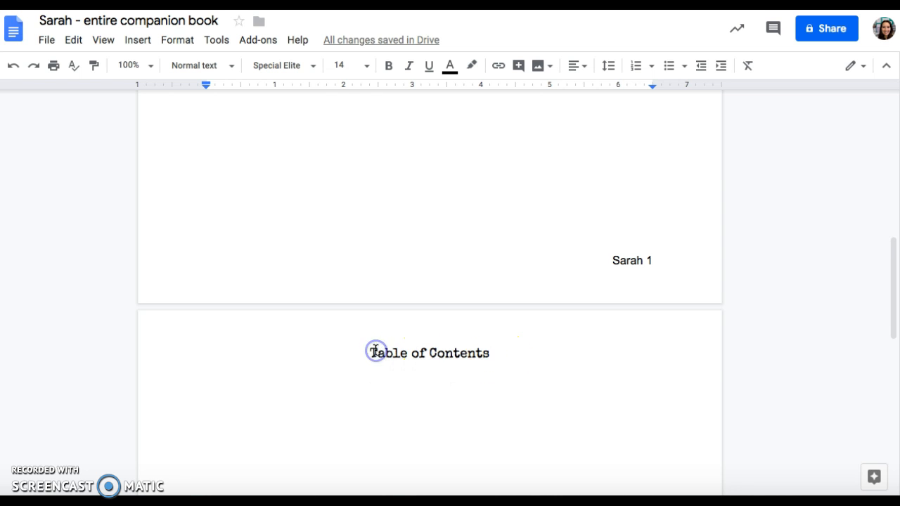
drag(371, 351, 501, 344)
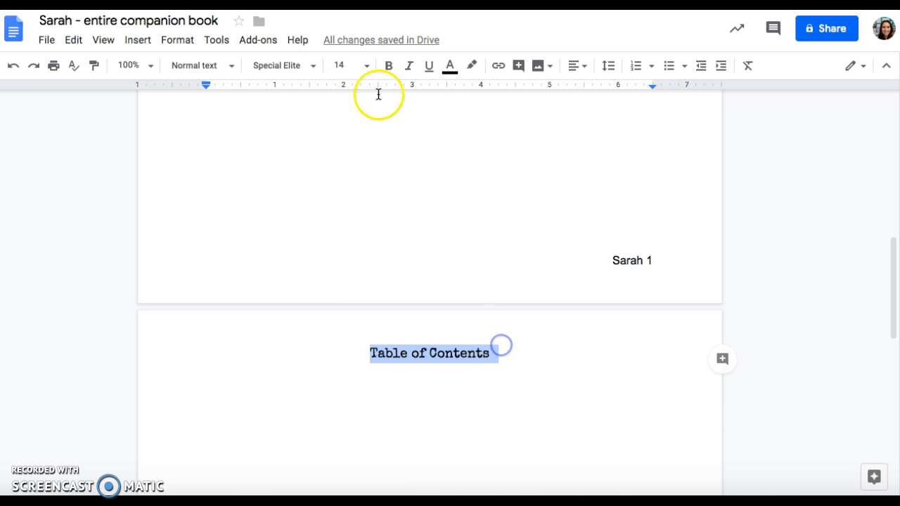
click(366, 65)
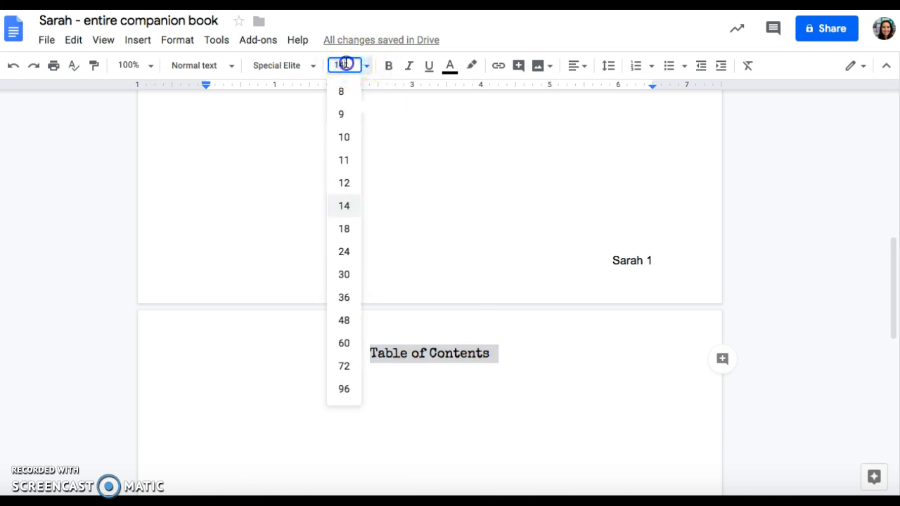
double_click(343, 64)
text(22)
key(Return)
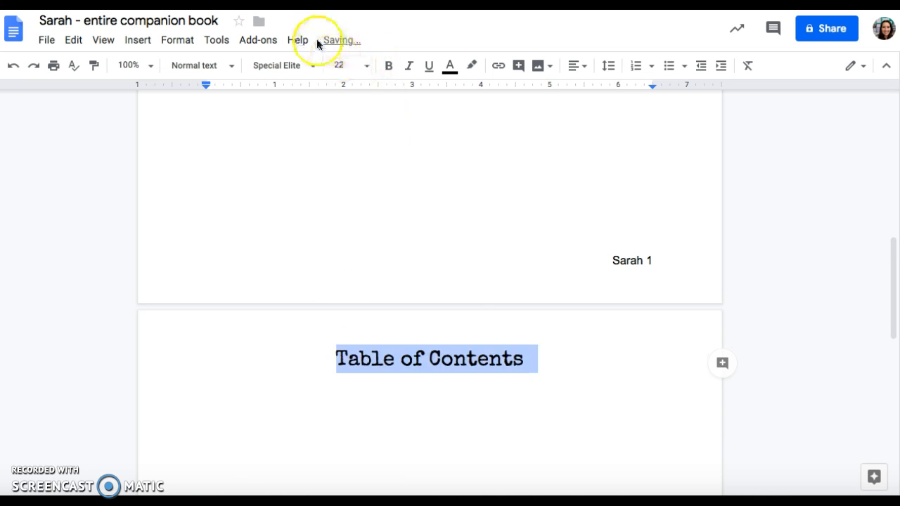
- Change the font of the "Table of Contents" heading to Dancing Script
click(310, 64)
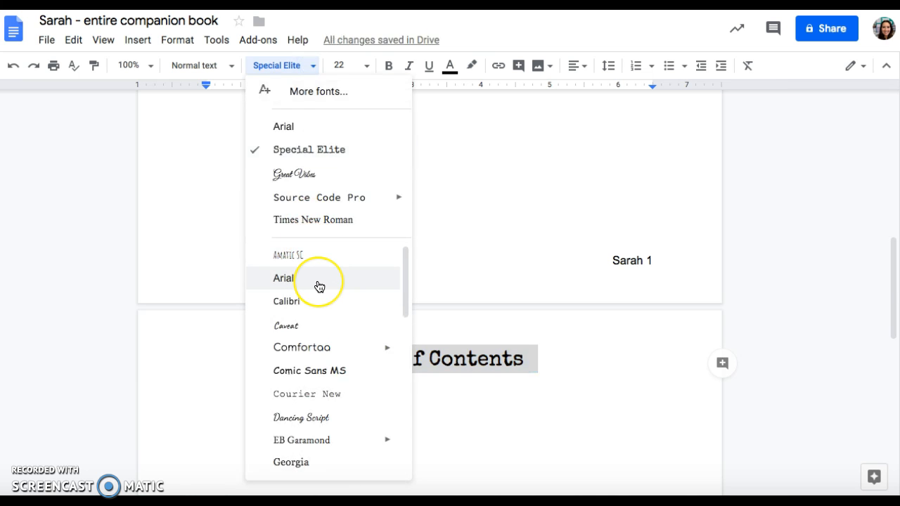
scroll(319, 287, down, 5)
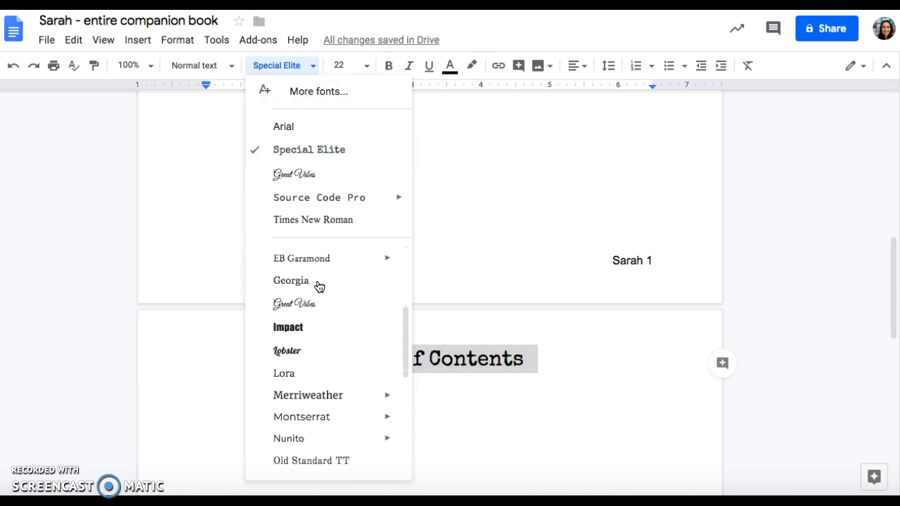
scroll(318, 289, up, 3)
click(312, 329)
click(544, 370)
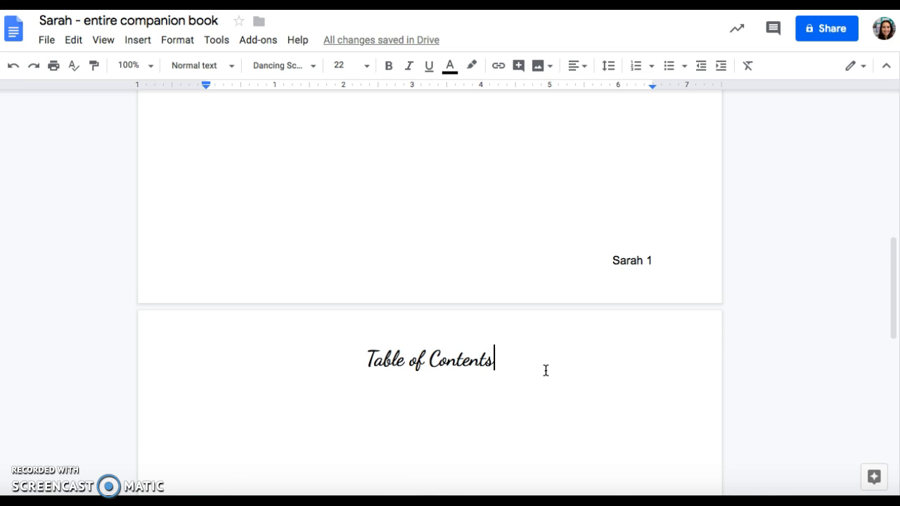
- Start a new line below the heading and insert a table with 2 columns and 7 rows
key(Return)
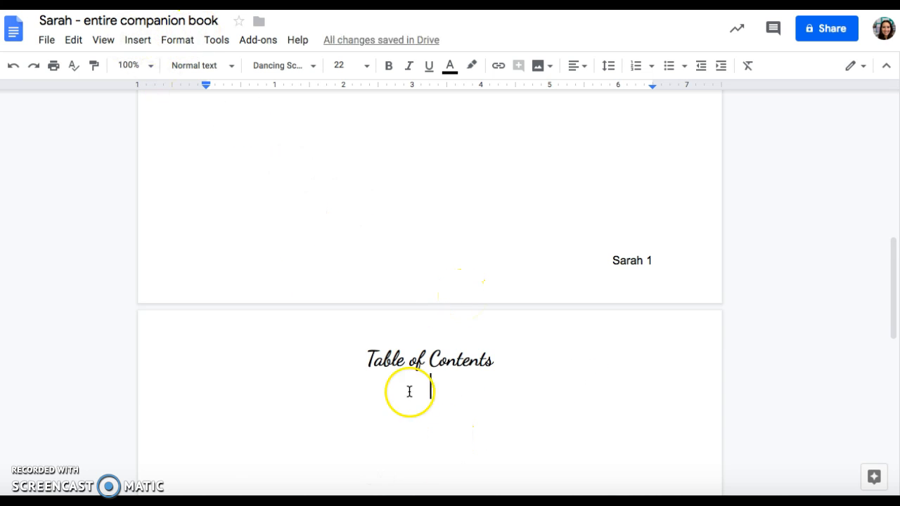
click(139, 46)
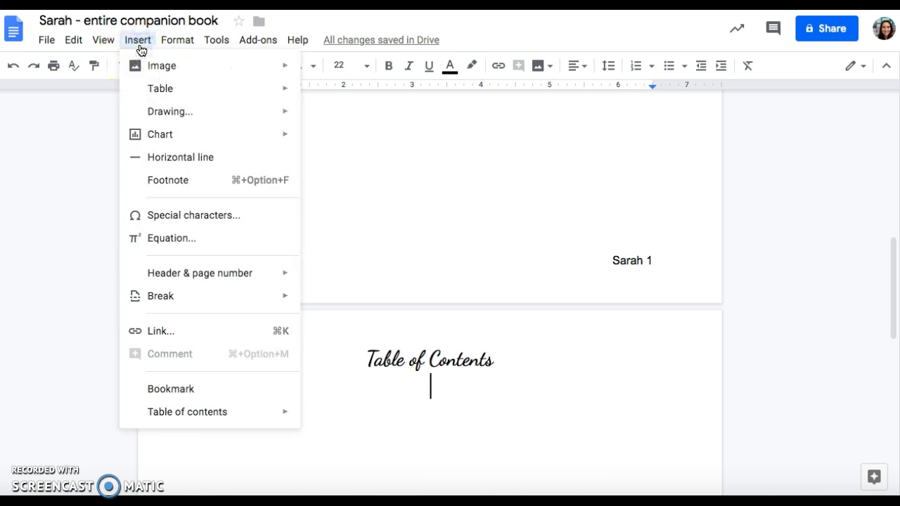
mouse_move(157, 89)
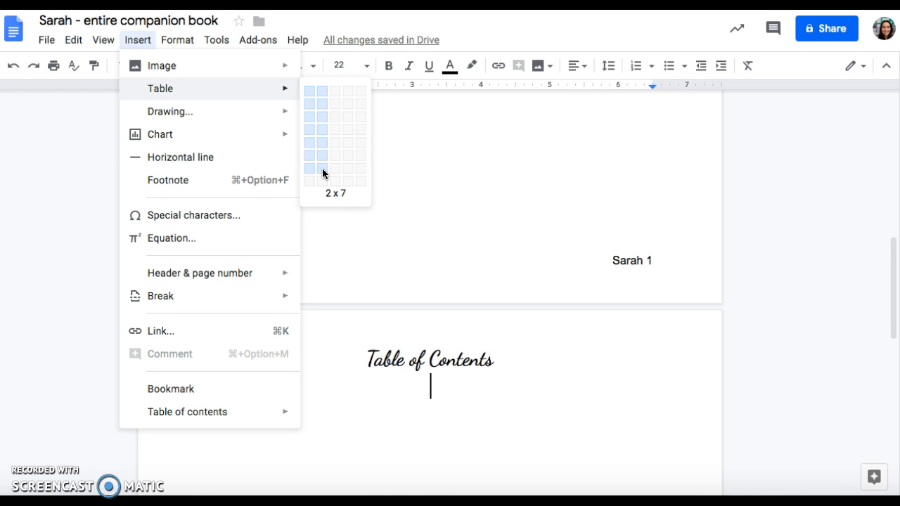
click(322, 169)
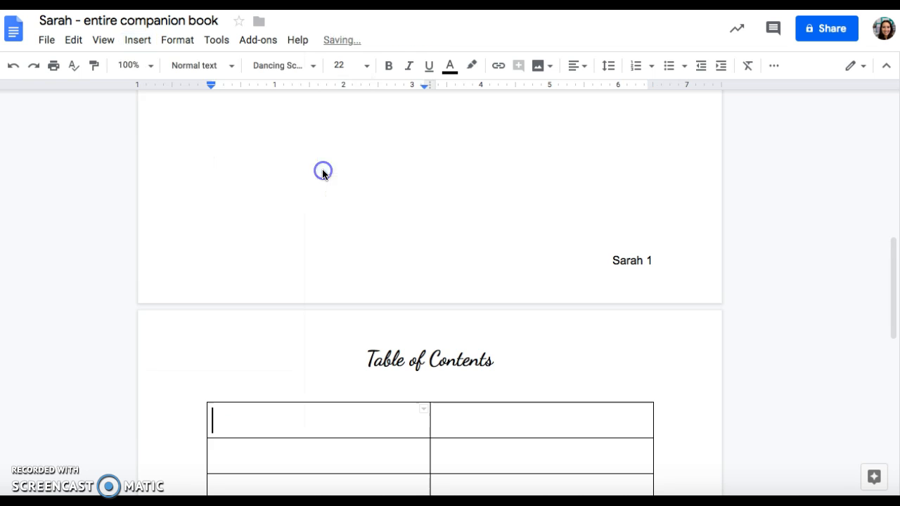
- Set the text in all cells of the contents table to Arial, size 12
scroll(448, 365, down, 1)
scroll(448, 365, down, 5)
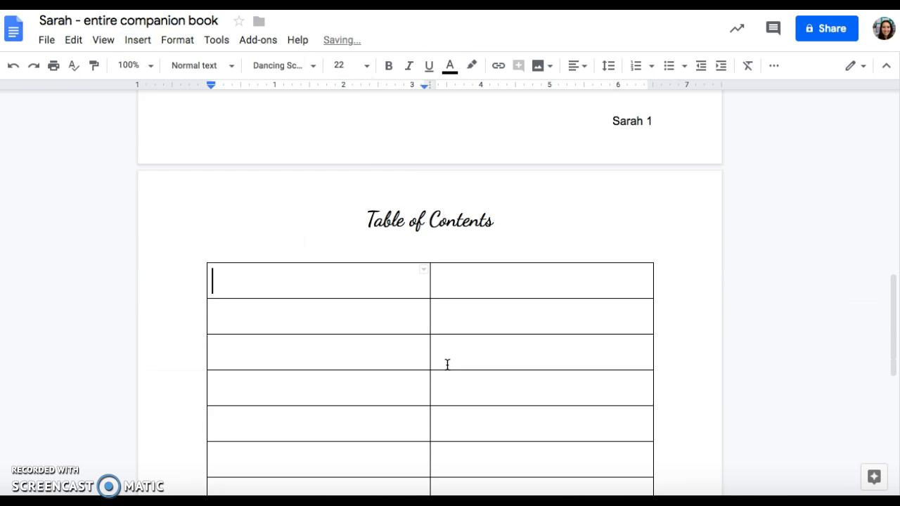
drag(232, 187, 616, 400)
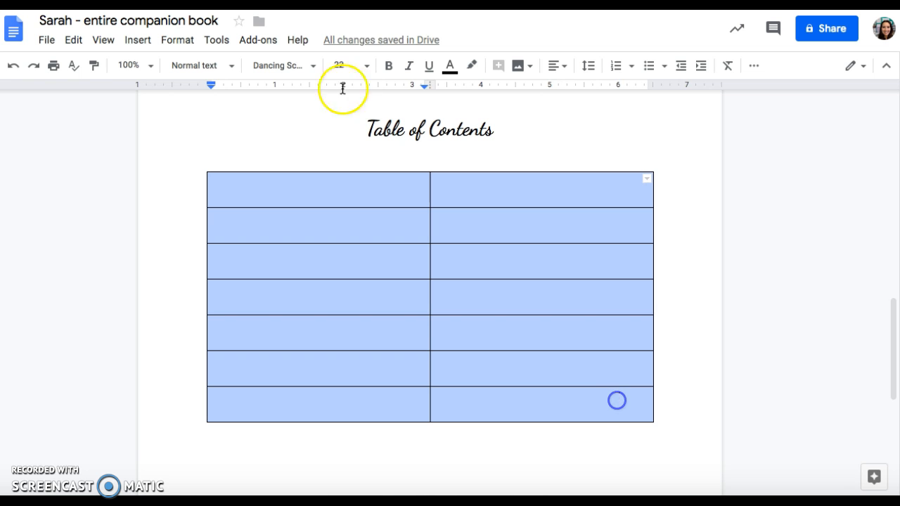
click(307, 65)
click(299, 147)
click(367, 65)
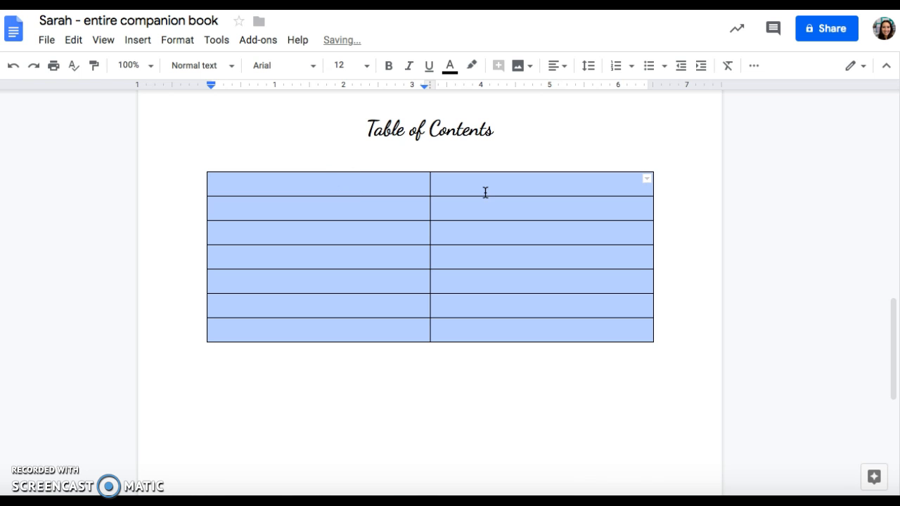
- Widen the table's first column to about 5.4 inches, narrowing the second column for page numbers
click(403, 193)
click(431, 185)
drag(431, 185, 578, 190)
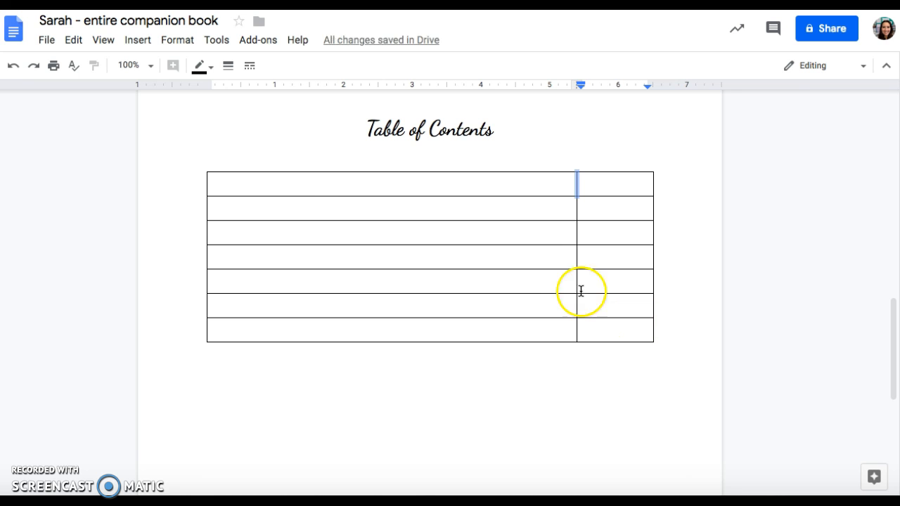
- Enter "Introduction" in the first row and "Conclusion" in the last row of the contents table's wide column
click(440, 190)
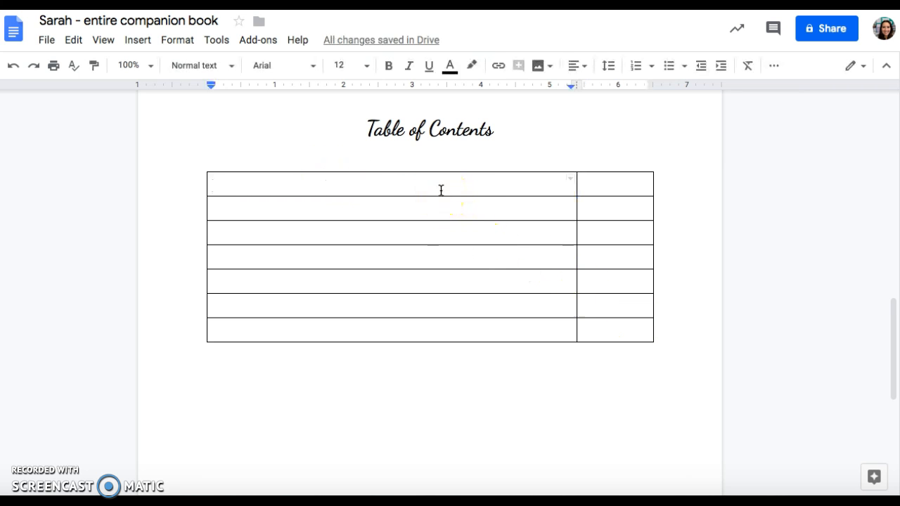
click(427, 188)
text(Introduction)
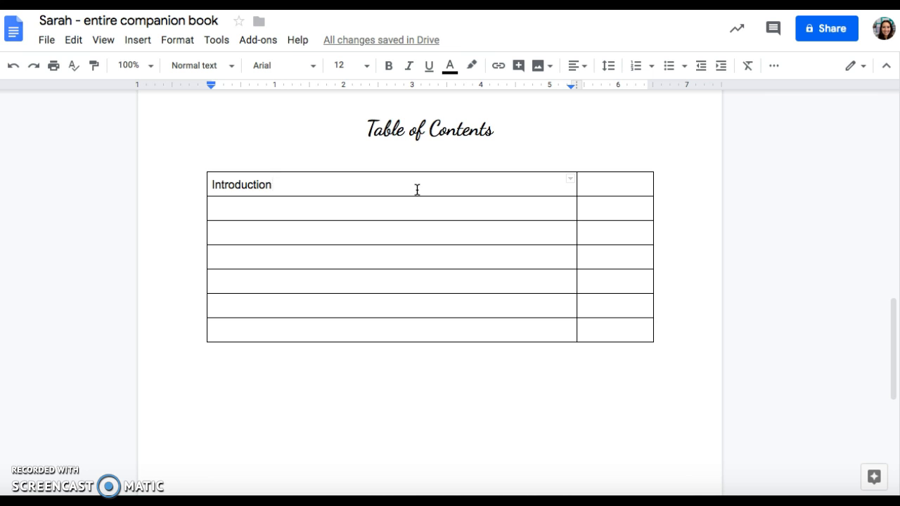
click(275, 178)
click(238, 335)
text(Conclusion)
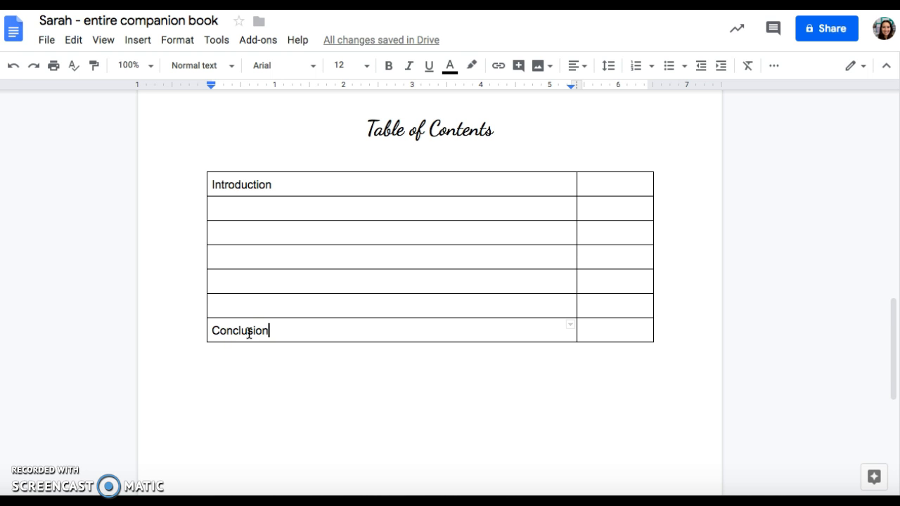
- Fill the middle rows with the chapter titles Remember This?, Book V.S. Movie, Character Profiles, A Race to Remember, and Theme
scroll(249, 332, down, 2)
scroll(249, 331, up, 1)
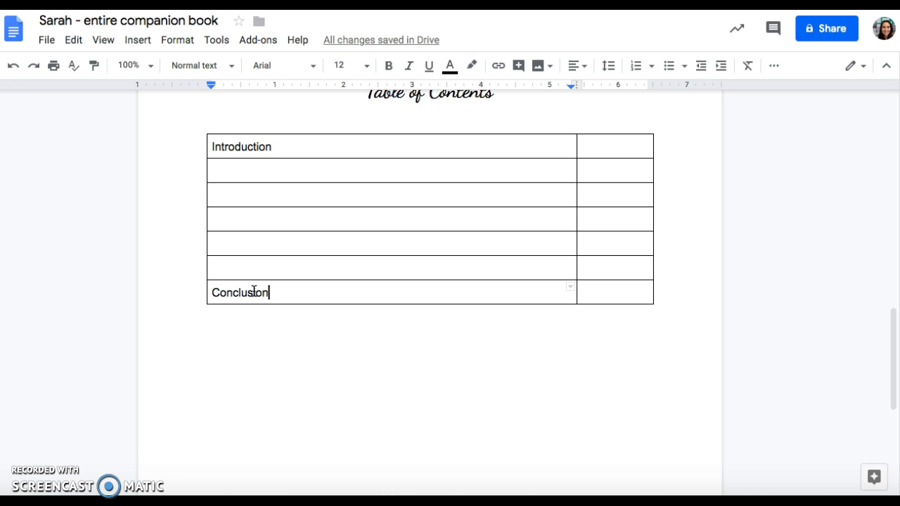
click(224, 173)
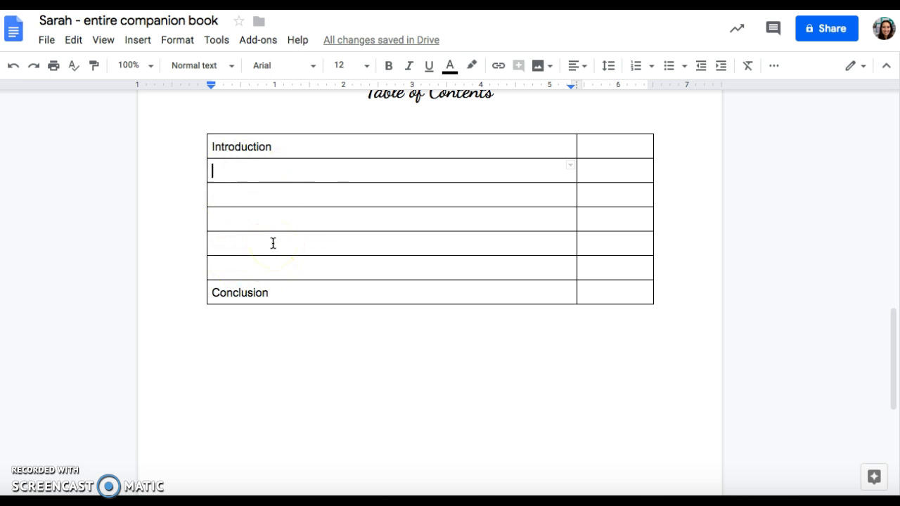
scroll(273, 244, up, 1)
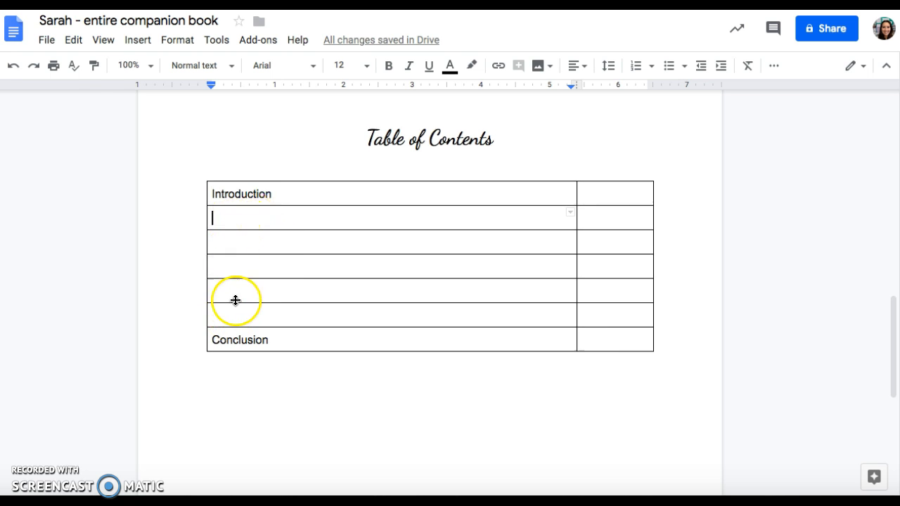
text(Remember This? Book V.S. Movie Character Profiles A Race to Remember Theme)
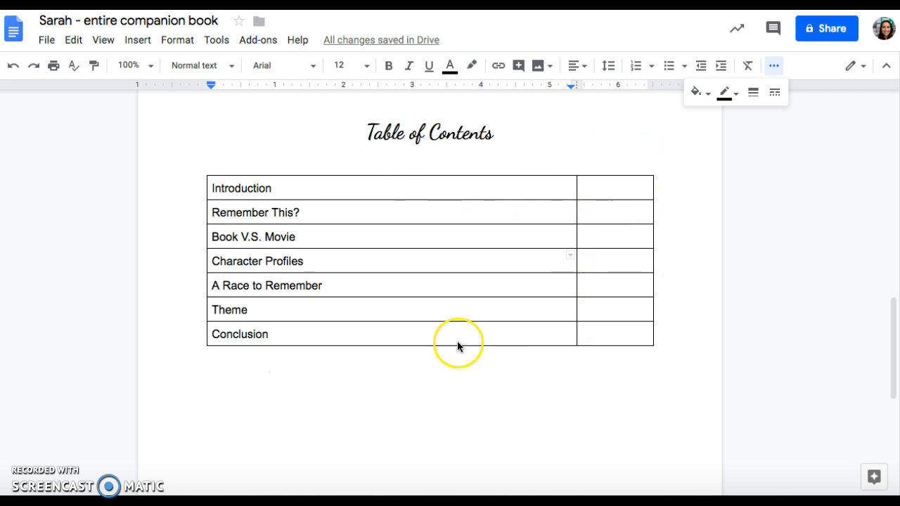
- Insert a page break below the contents table to start a new page
scroll(375, 380, down, 5)
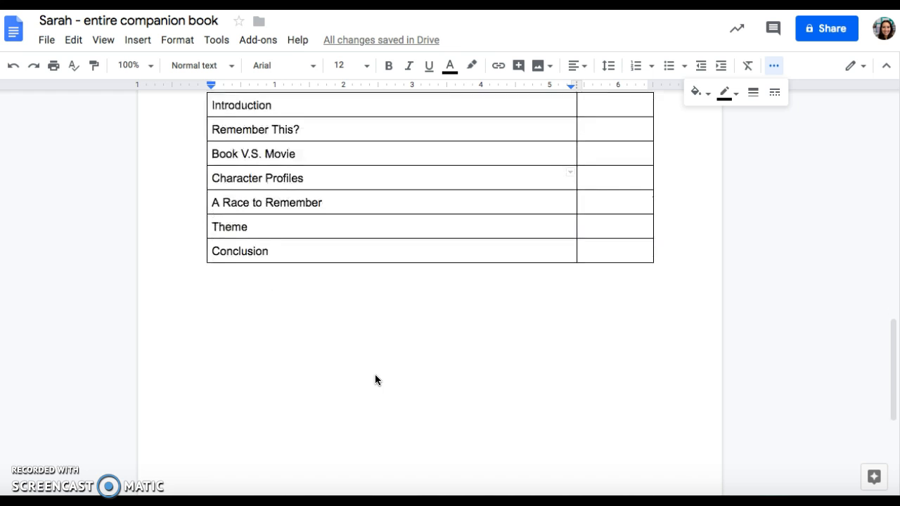
click(243, 156)
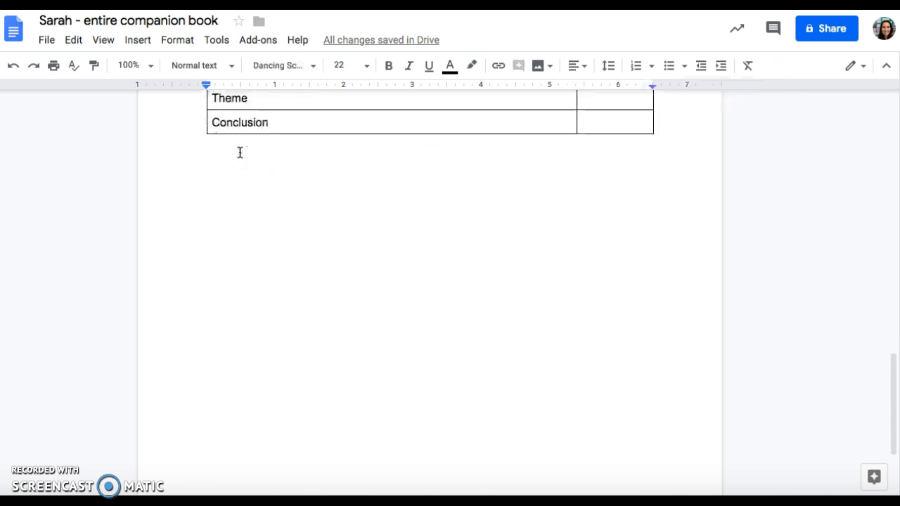
scroll(240, 152, up, 1)
scroll(240, 153, up, 1)
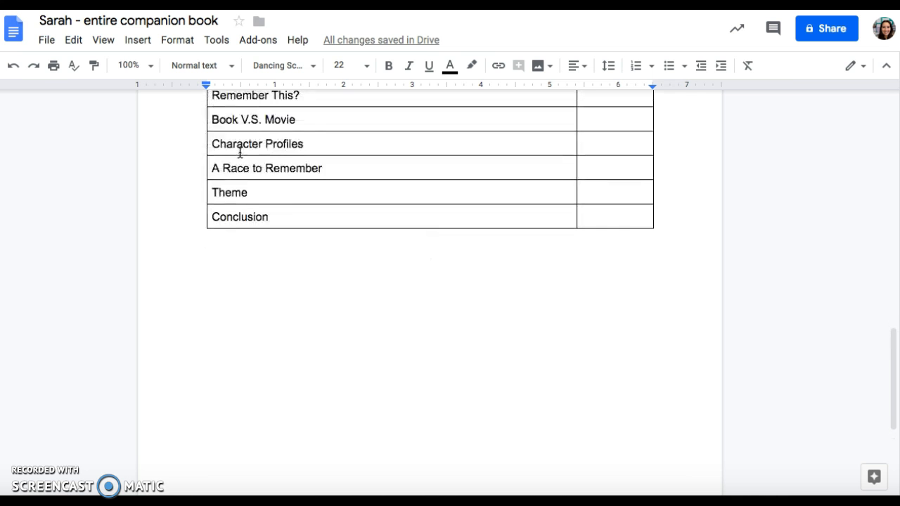
click(138, 40)
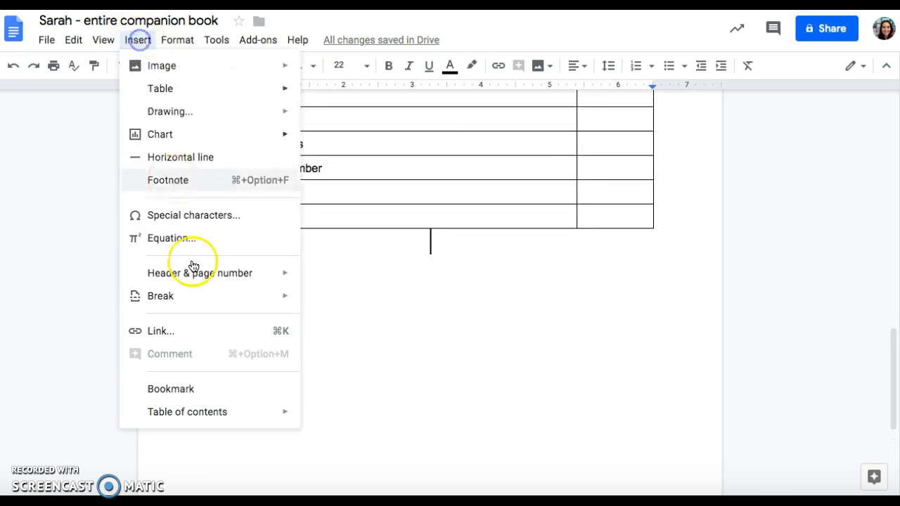
mouse_move(200, 294)
click(331, 308)
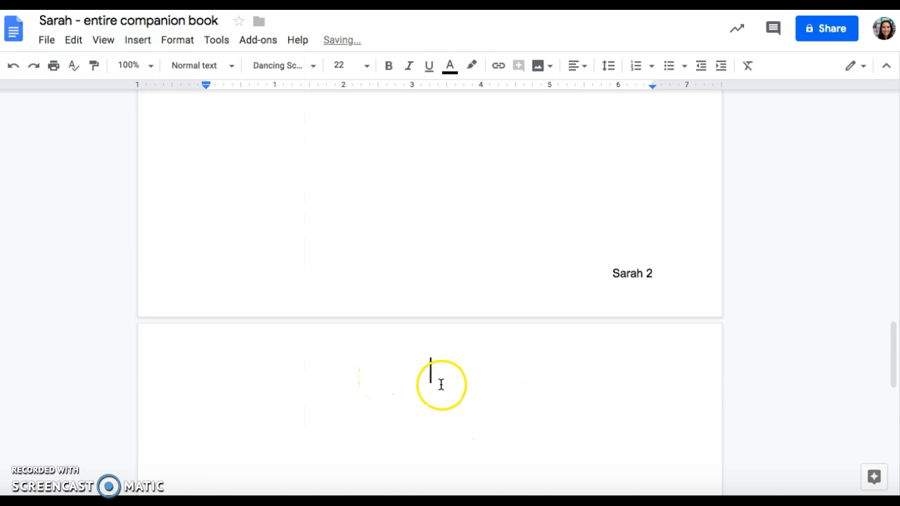
key(BackSpace)
scroll(441, 383, up, 2)
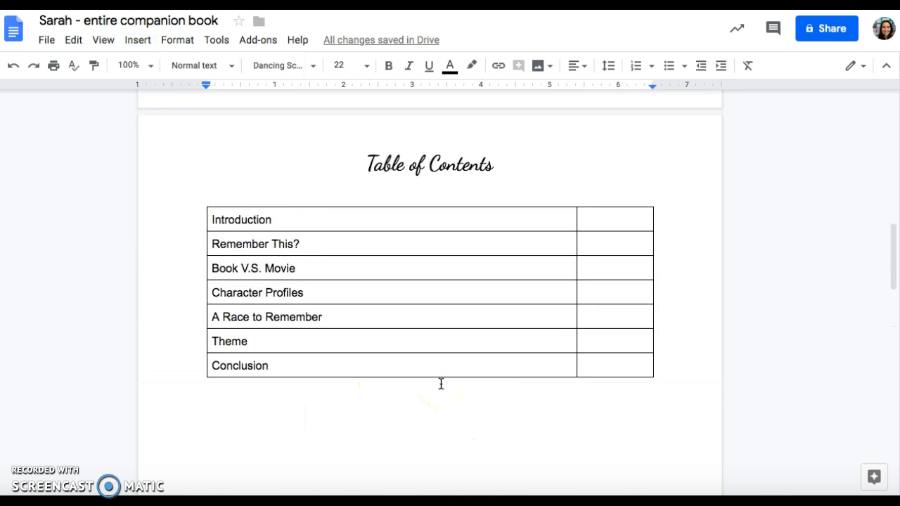
key(ctrl+Return)
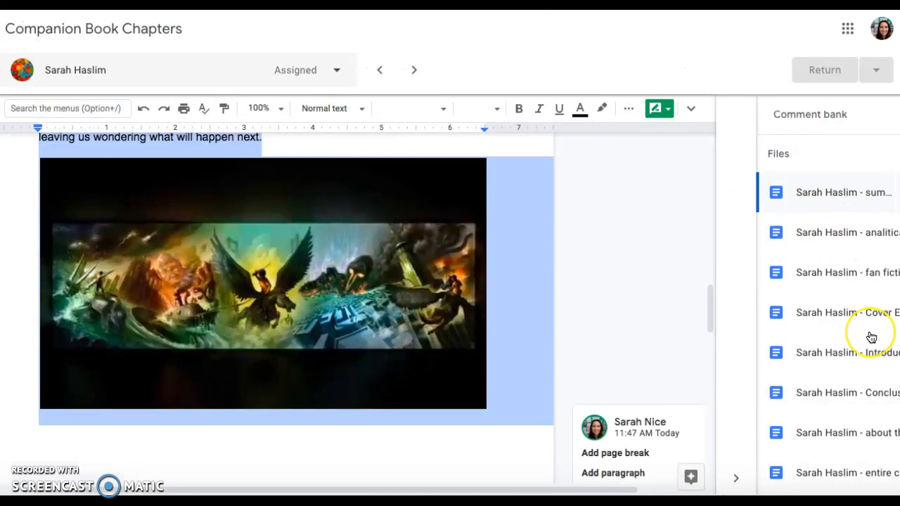
- Switch to the Companion Book Chapters submission, open the student's Introduction file, and copy its entire text
scroll(872, 338, down, 1)
click(870, 334)
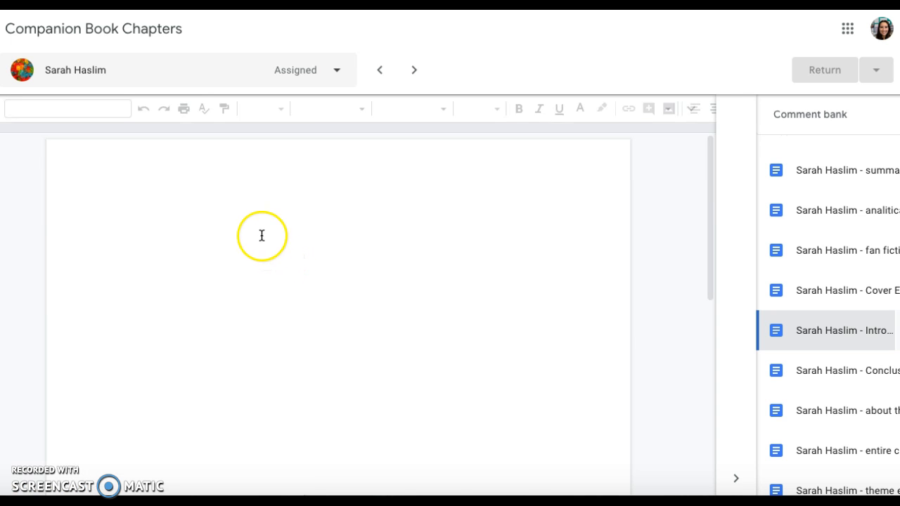
click(271, 227)
click(307, 237)
mouse_move(307, 237)
mouse_down()
mouse_move(474, 352)
mouse_move(493, 422)
mouse_move(547, 489)
mouse_move(521, 482)
mouse_move(545, 483)
mouse_move(569, 450)
mouse_move(577, 466)
mouse_up()
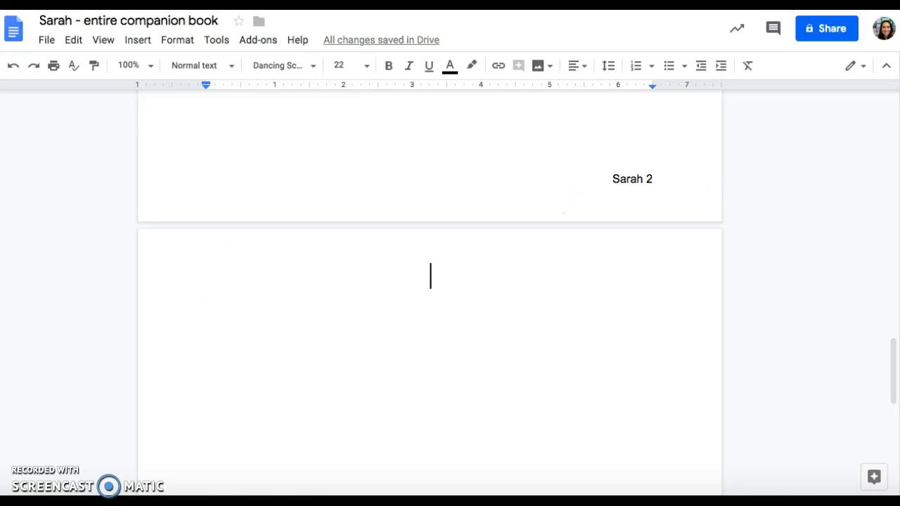
- Paste the Introduction chapter onto the blank page after the table of contents in the companion book document
scroll(409, 264, down, 2)
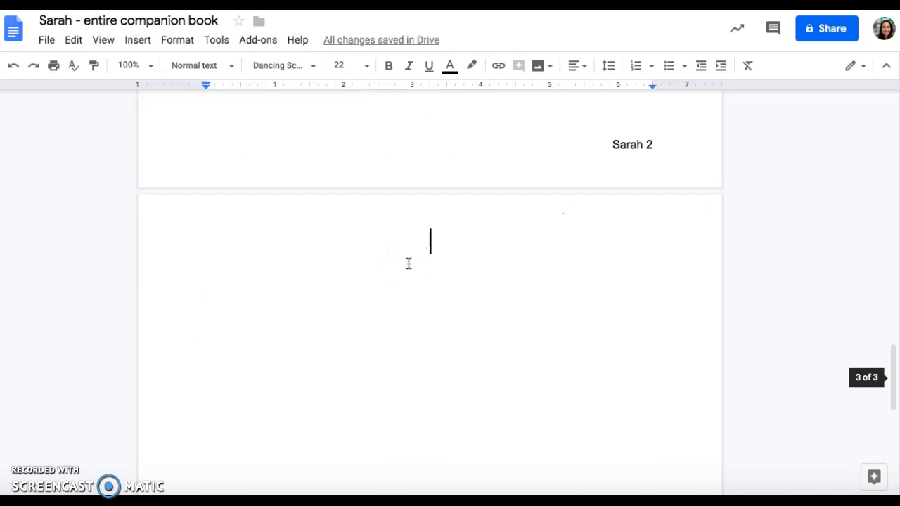
click(429, 263)
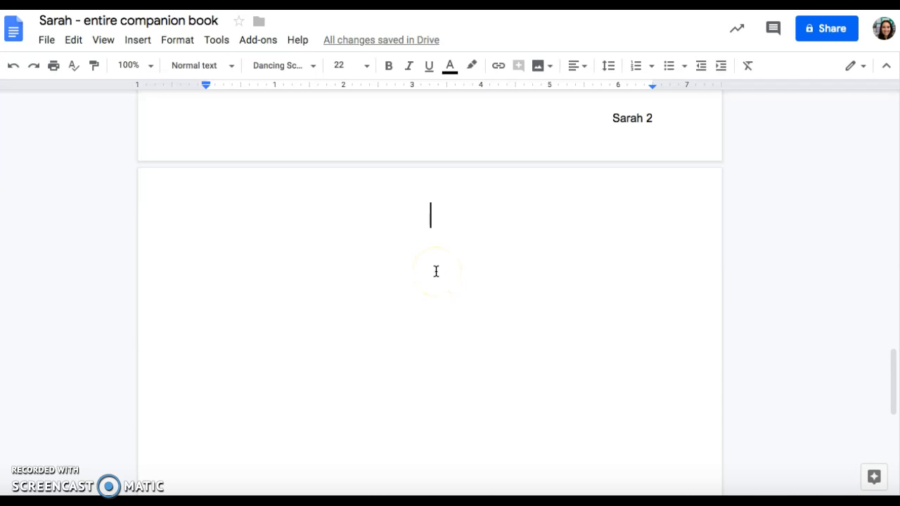
key(BackSpace)
scroll(436, 271, up, 6)
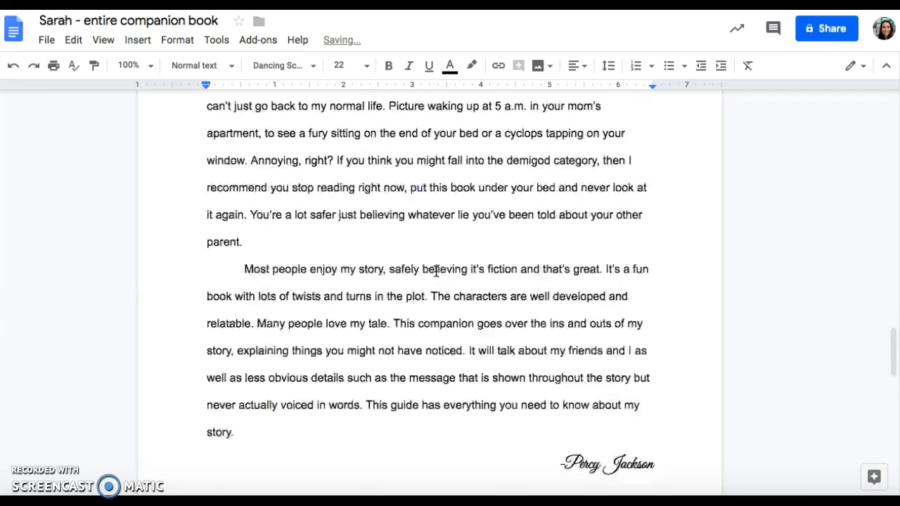
- Check the Introduction chapter's footer page number and enter 3 in the Introduction row of the contents table
click(456, 264)
scroll(436, 211, down, 1)
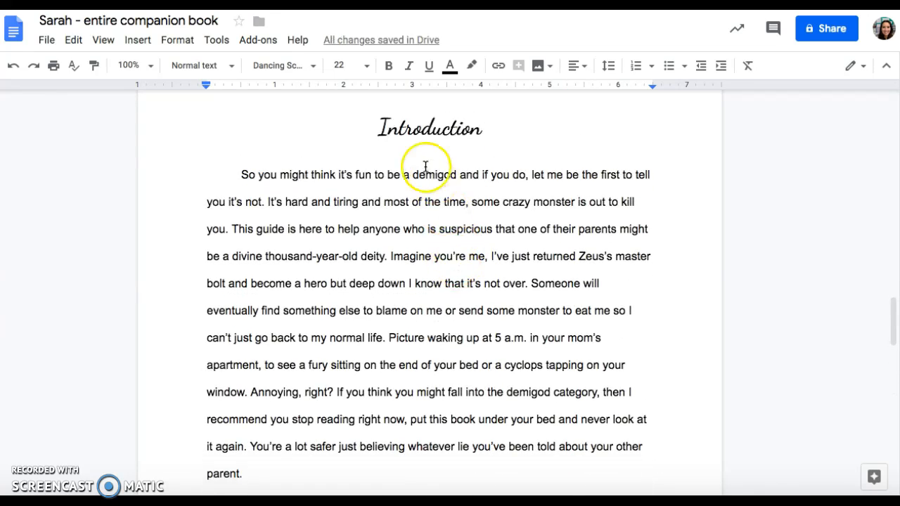
scroll(485, 249, down, 4)
scroll(647, 422, down, 2)
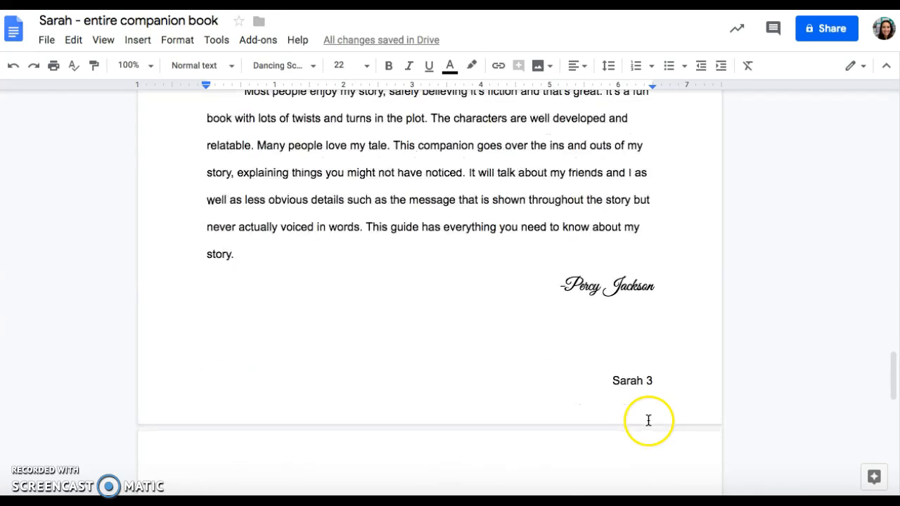
scroll(543, 288, up, 3)
scroll(543, 289, down, 3)
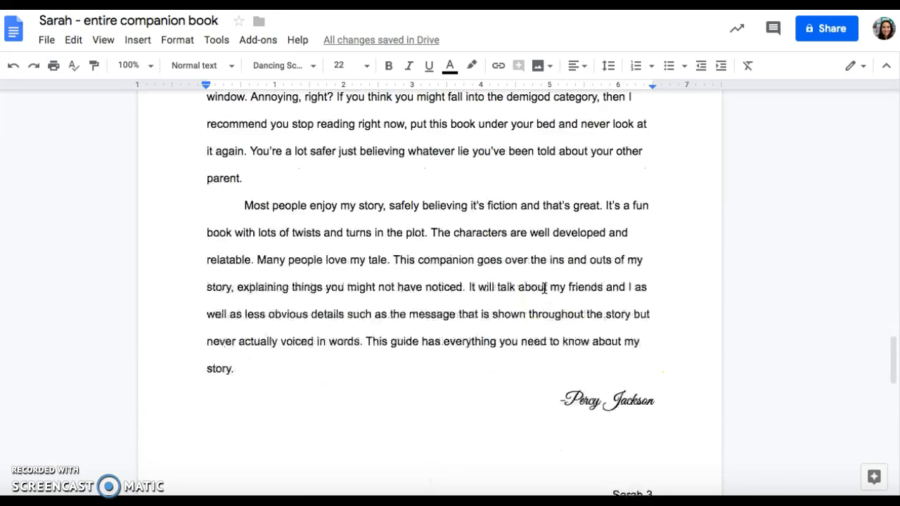
scroll(543, 288, up, 7)
scroll(544, 288, up, 9)
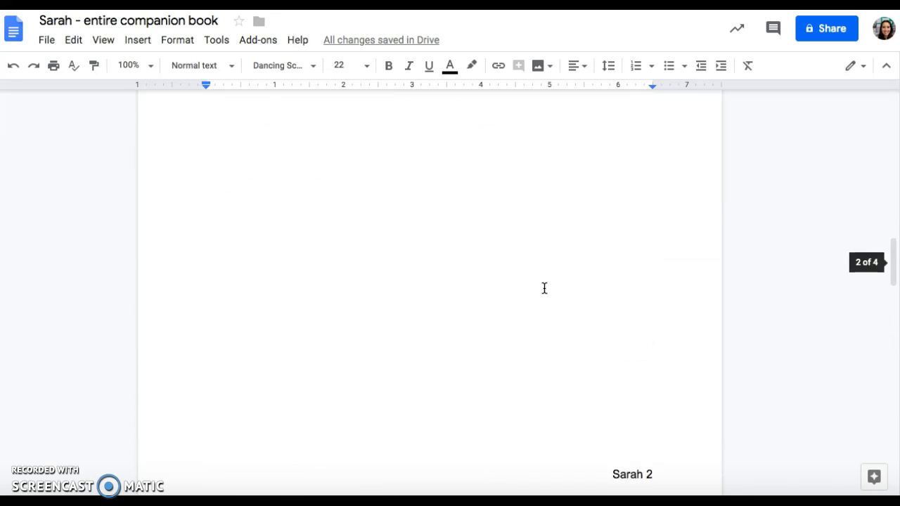
click(601, 181)
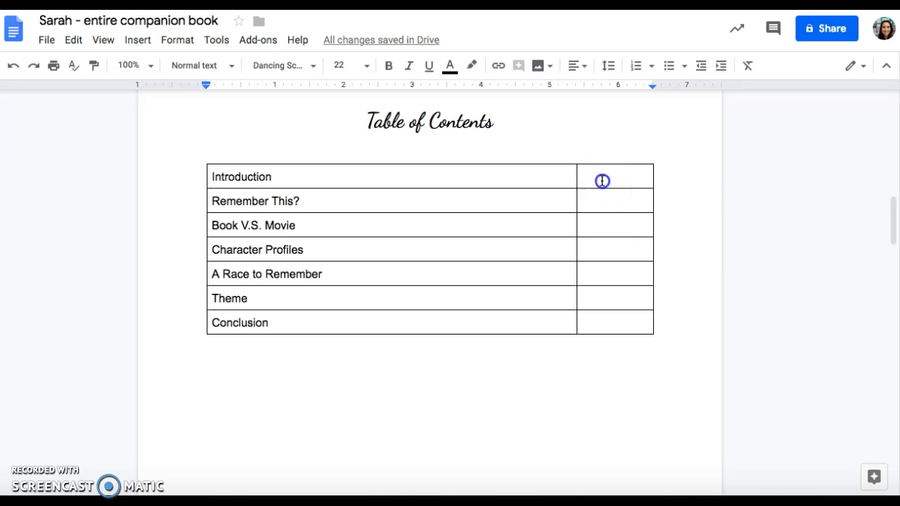
text(3)
- Remove the surplus blank page after the Introduction's closing signature and insert a page break directly after the signature
scroll(555, 271, down, 12)
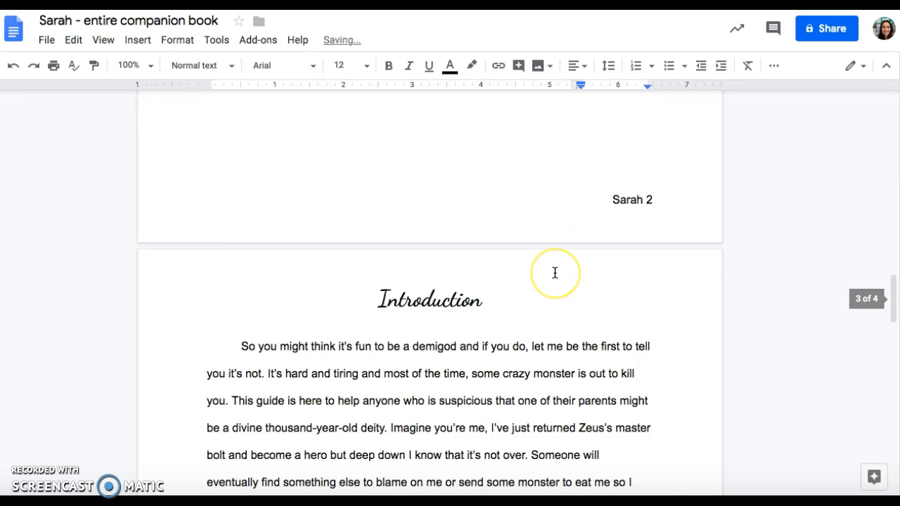
click(590, 258)
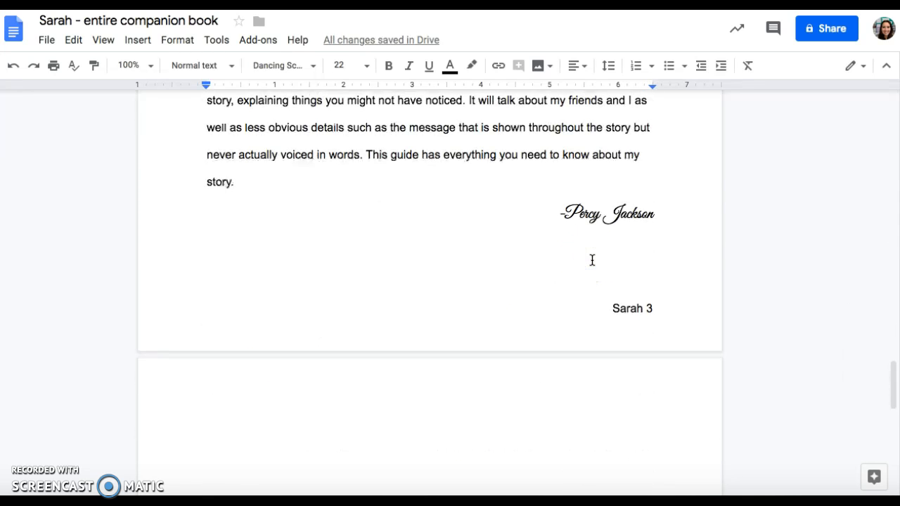
key(BackSpace)
key(BackSpace)
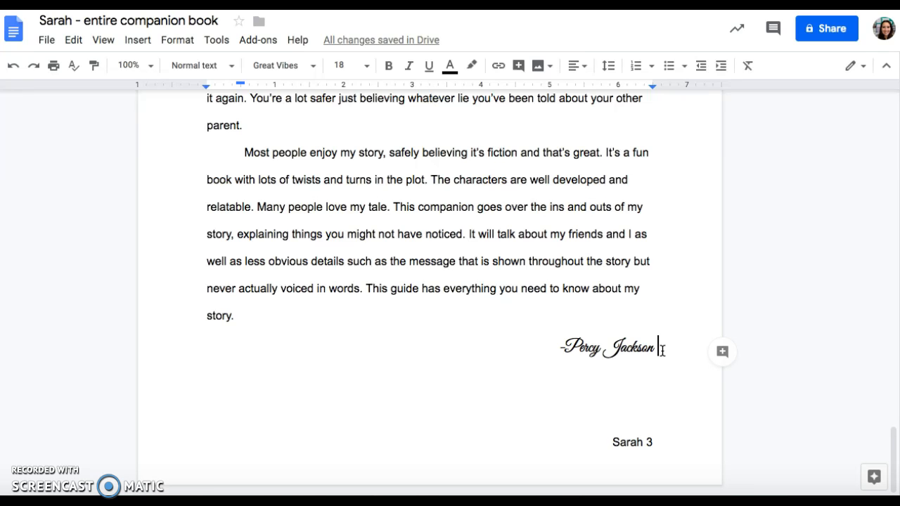
key(ctrl+Return)
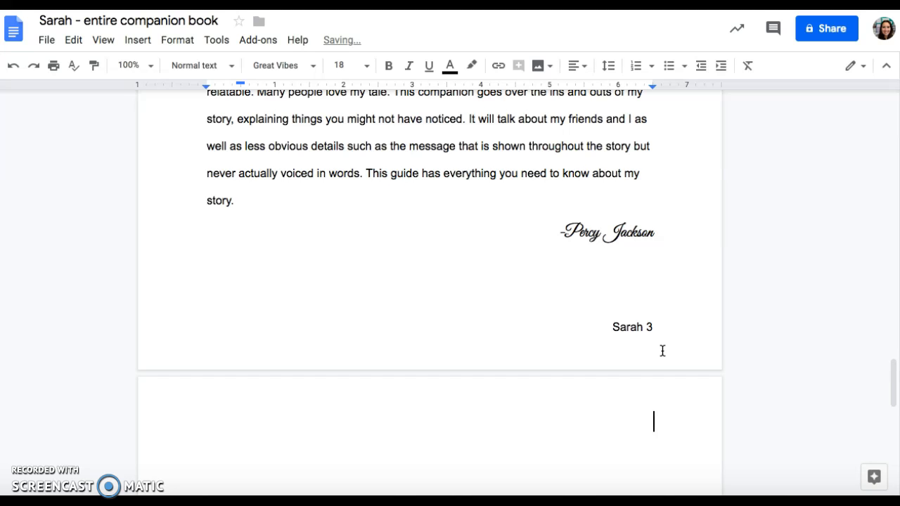
scroll(598, 428, down, 2)
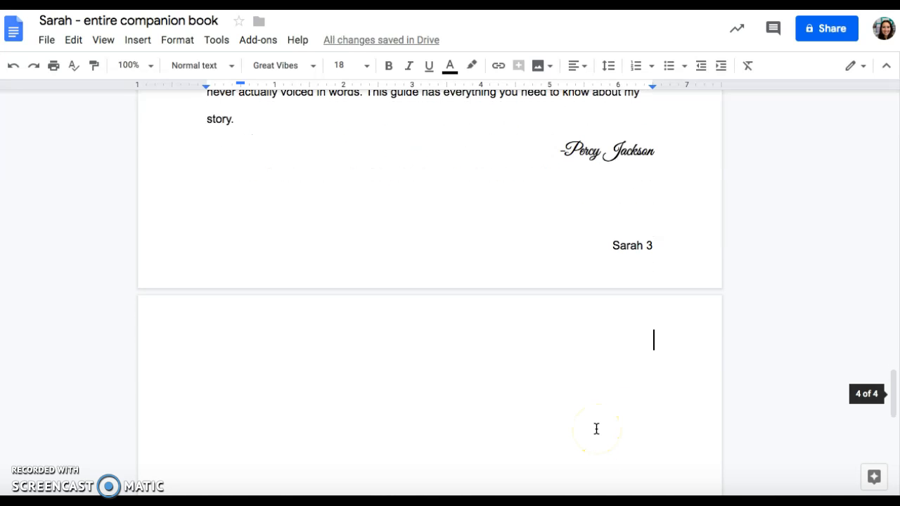
- Return to the Companion Book Chapters submission, open the student's summary file, and select the chapter from its title through the closing picture
scroll(500, 298, up, 20)
scroll(500, 298, down, 3)
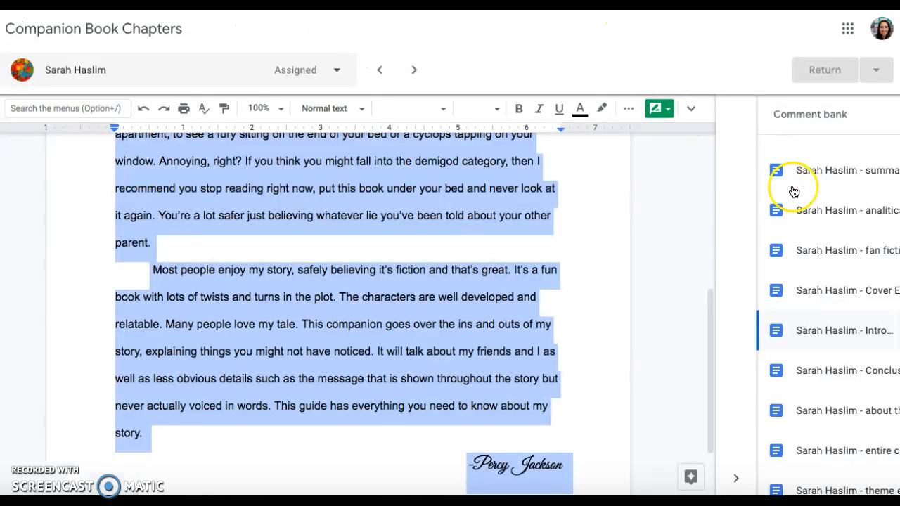
click(793, 194)
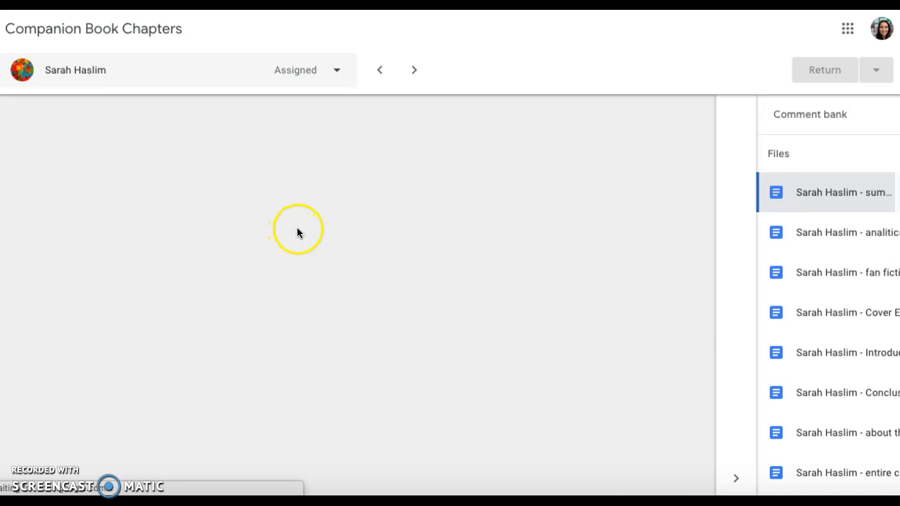
click(223, 224)
drag(223, 224, 495, 408)
scroll(495, 420, down, 3)
scroll(495, 416, down, 3)
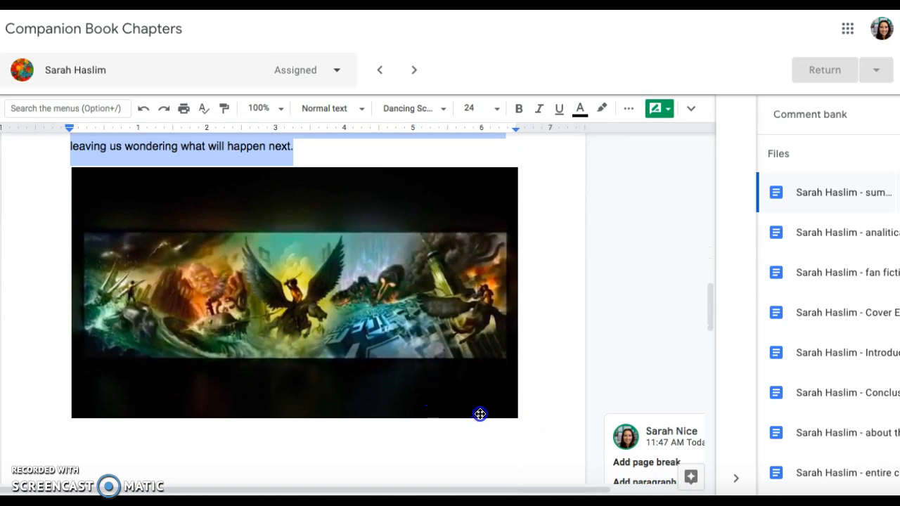
scroll(508, 438, down, 3)
scroll(544, 203, up, 3)
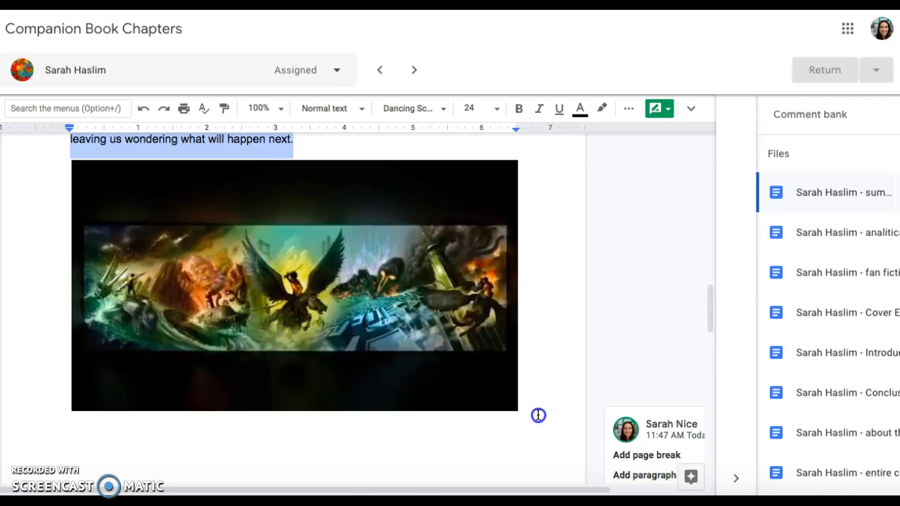
scroll(538, 415, down, 1)
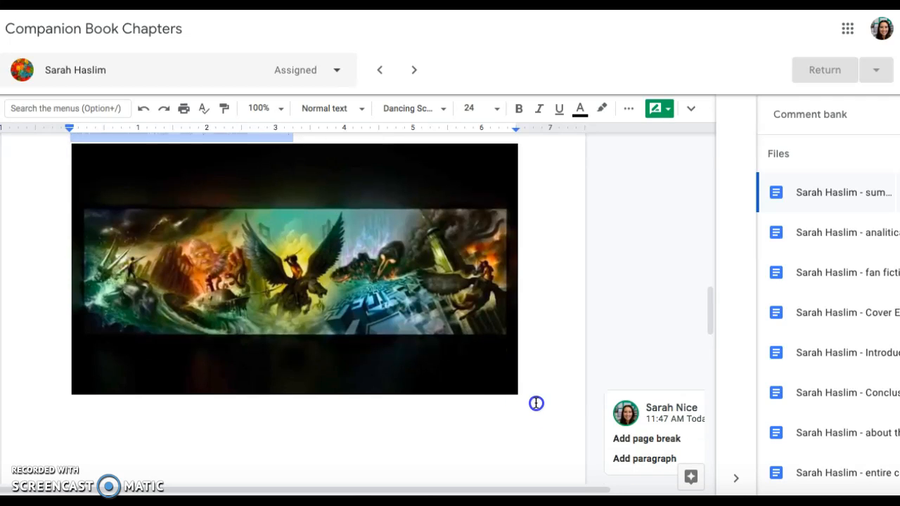
scroll(489, 385, up, 6)
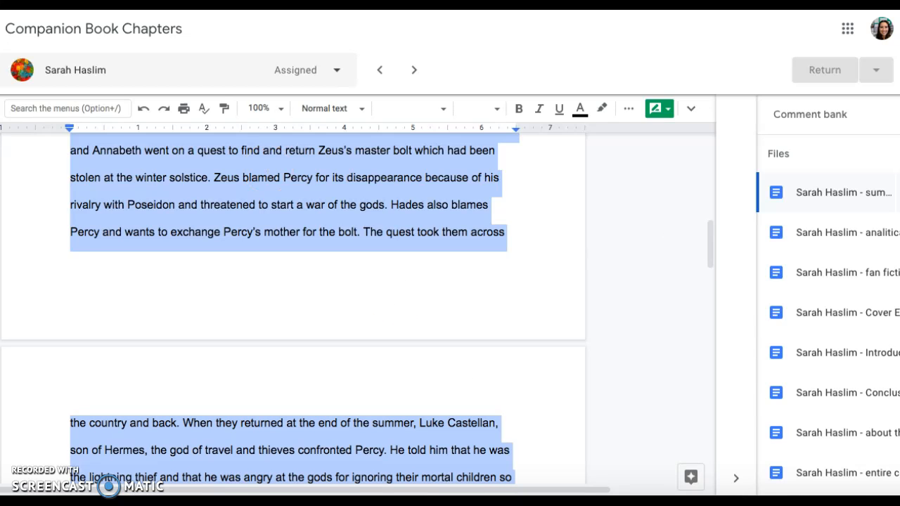
- Switch to the companion book document and paste the Remember This? chapter onto the new page after the Introduction
click(450, 296)
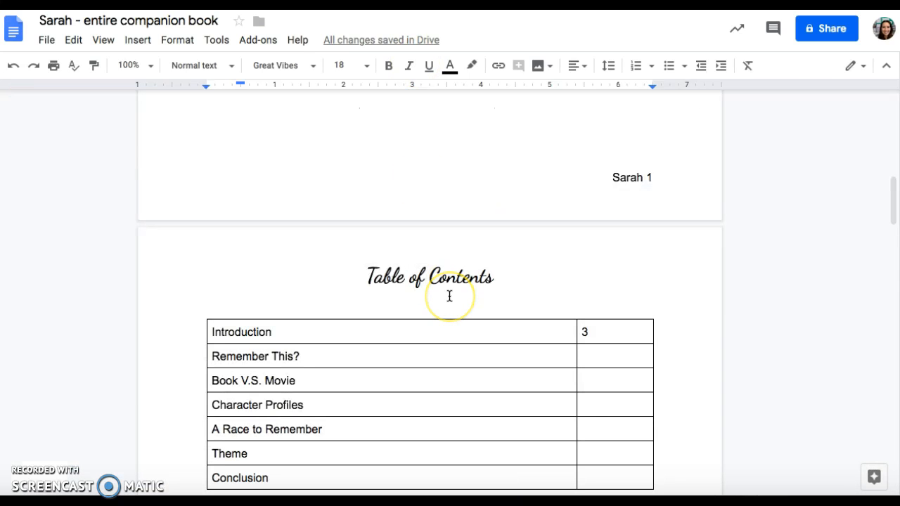
scroll(449, 296, down, 15)
click(536, 239)
key(ctrl+v)
click(502, 275)
- Check the Remember This? chapter's footer page numbers, and enter 4 for Remember This? and 6 for Book V.S. Movie in the contents table
scroll(501, 275, up, 5)
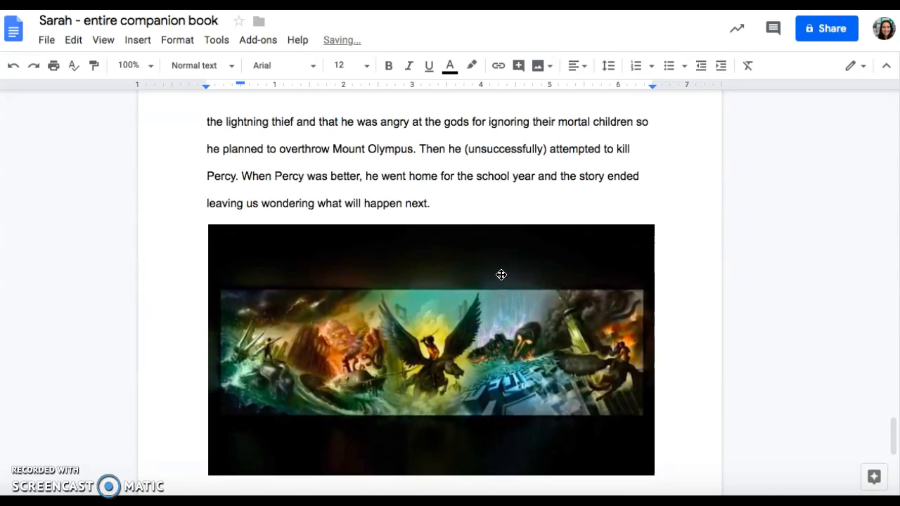
scroll(501, 275, up, 6)
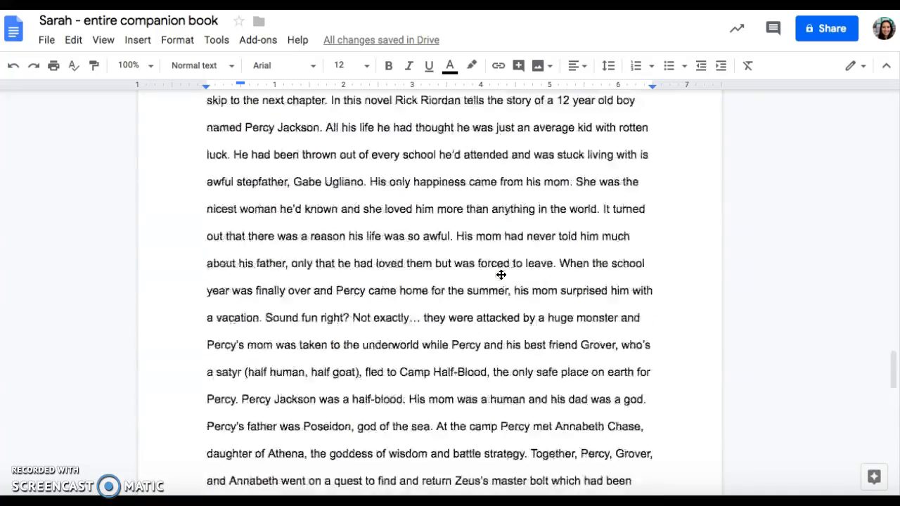
scroll(502, 275, down, 5)
scroll(502, 275, down, 8)
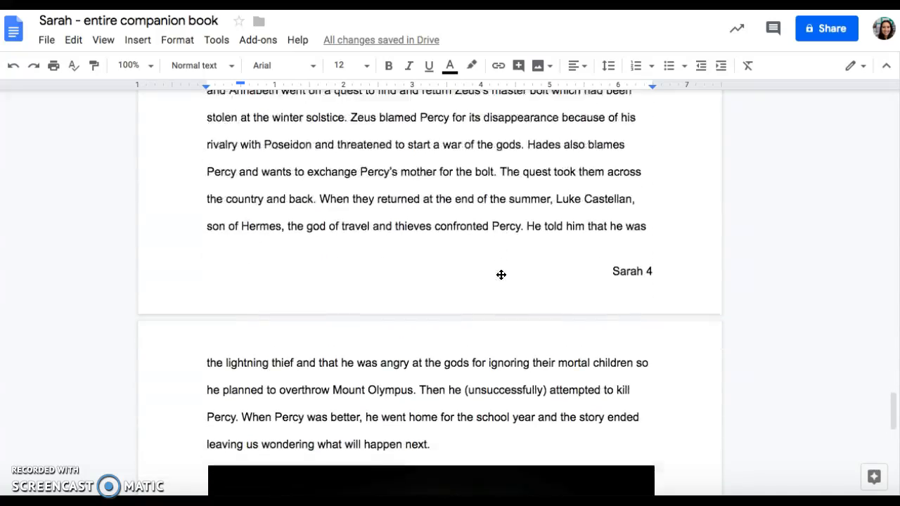
scroll(501, 275, down, 3)
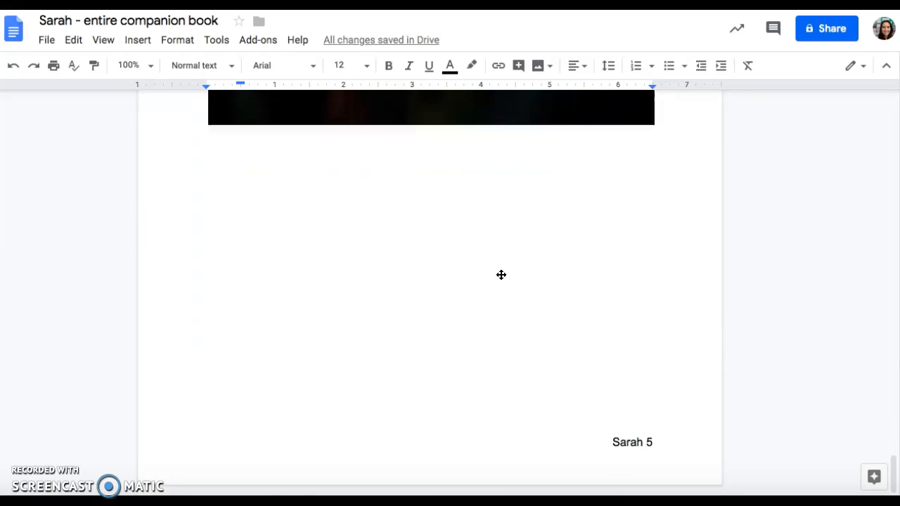
scroll(502, 276, up, 20)
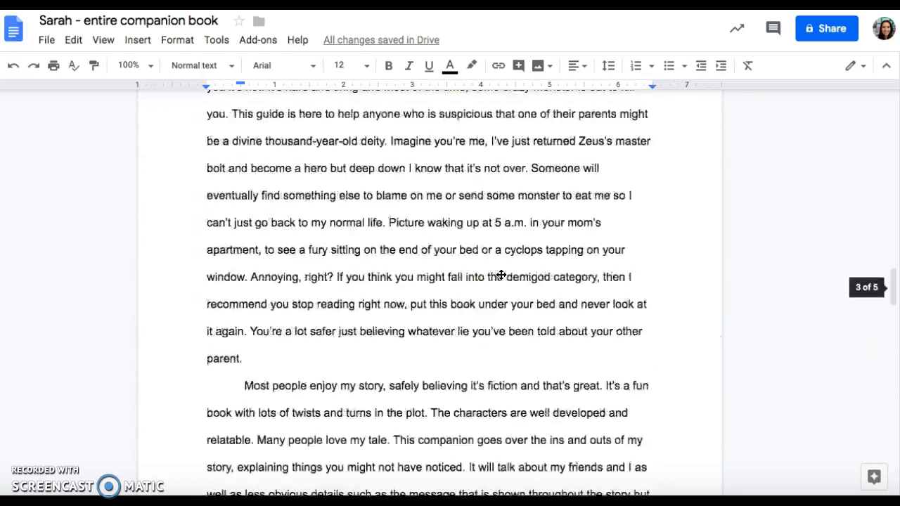
scroll(502, 275, up, 4)
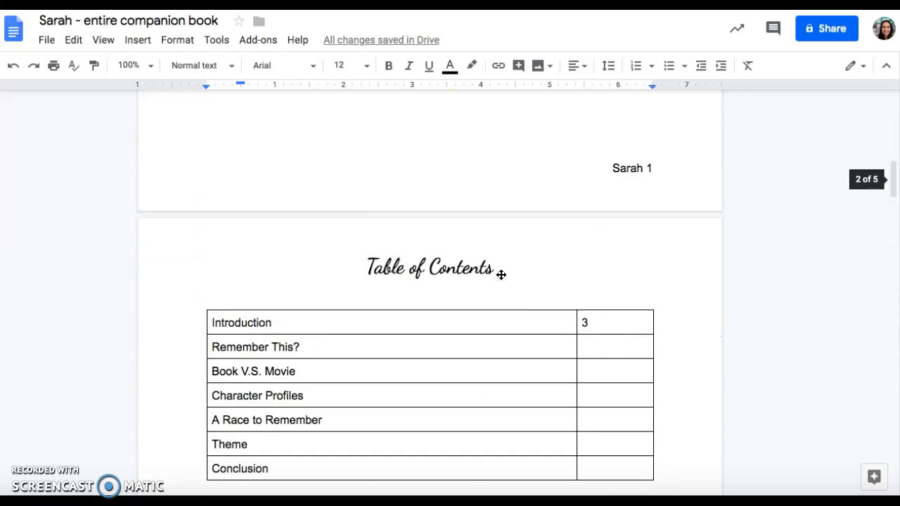
click(590, 345)
text(4)
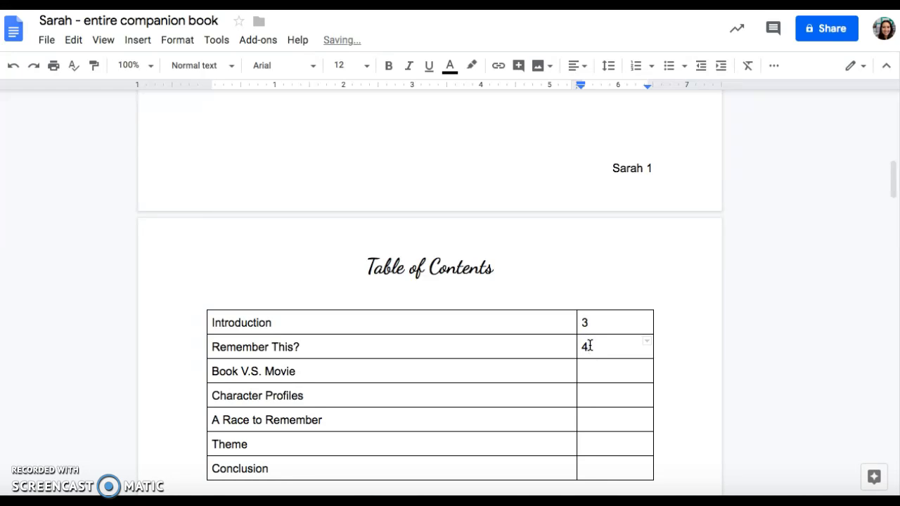
click(599, 375)
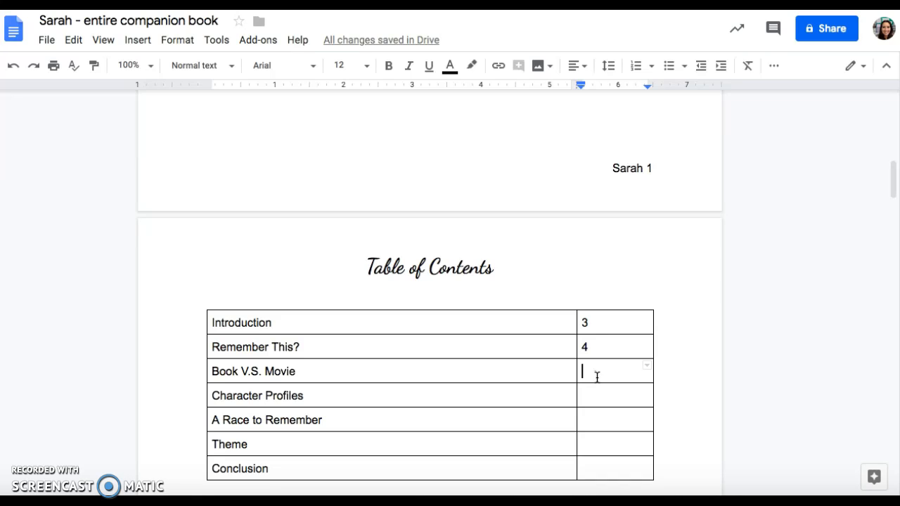
text(6)
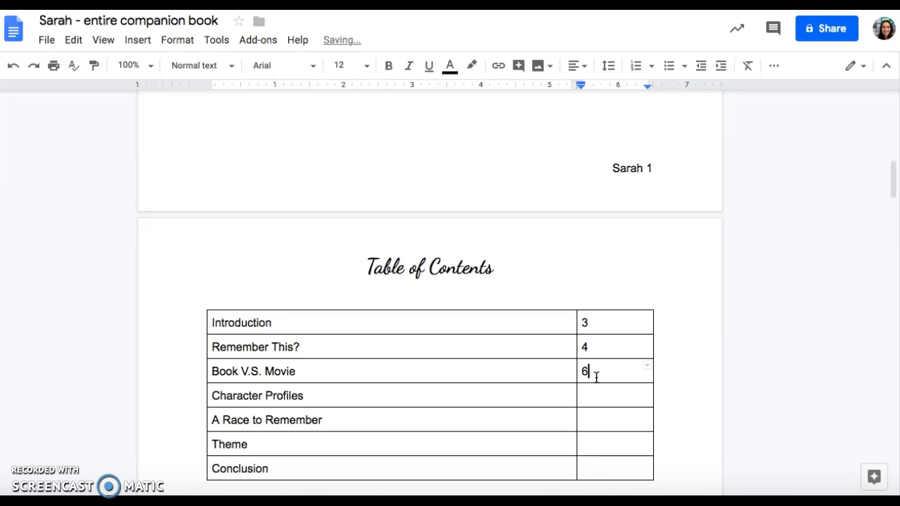
- Try the page range 4-5 in the Remember This? row of the contents table and remove the range ending again
click(596, 373)
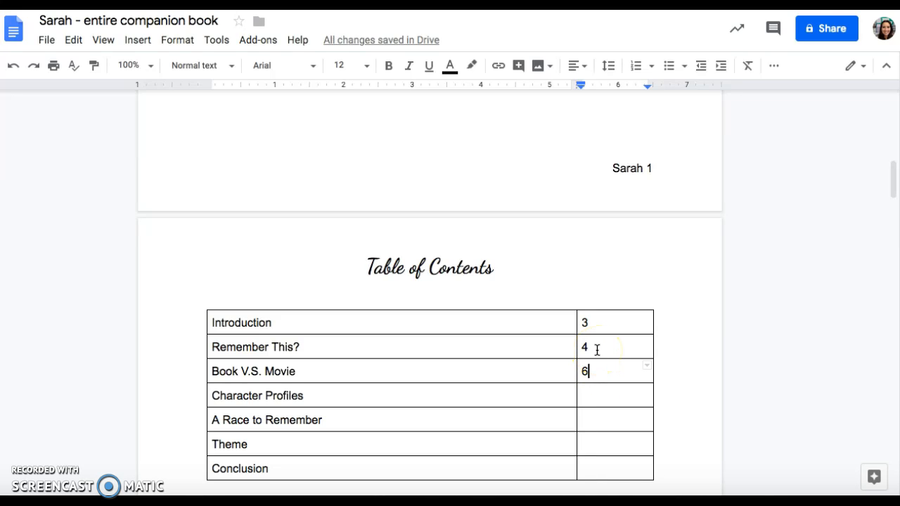
text(-5)
key(BackSpace)
key(BackSpace)
- Return to the Companion Book Chapters submission, open the student's analytical file, and select the whole Book V.S. Movie chapter
scroll(554, 368, down, 1)
scroll(553, 367, down, 1)
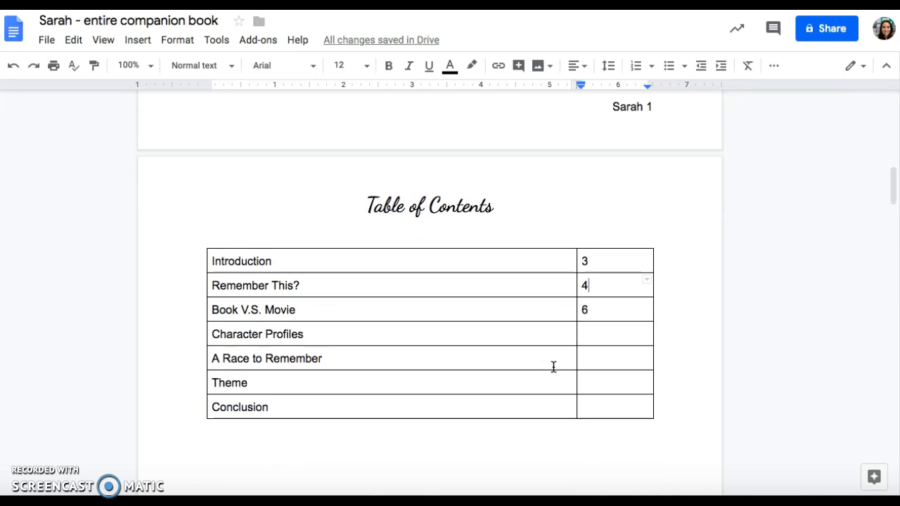
scroll(554, 367, down, 1)
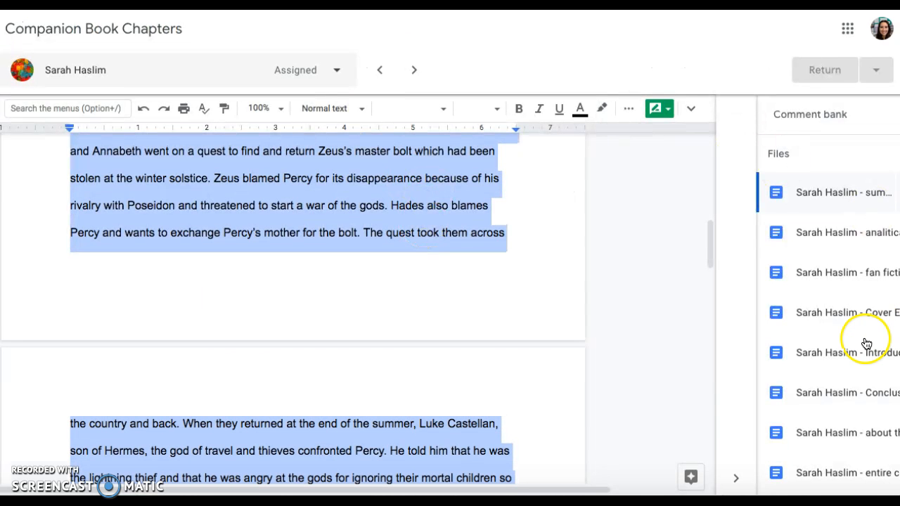
click(854, 235)
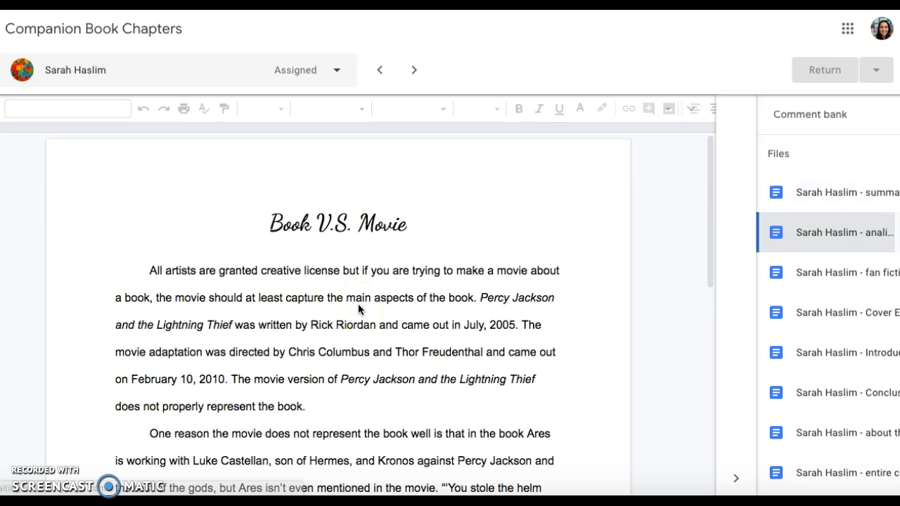
double_click(275, 224)
drag(439, 291, 610, 421)
scroll(578, 454, down, 15)
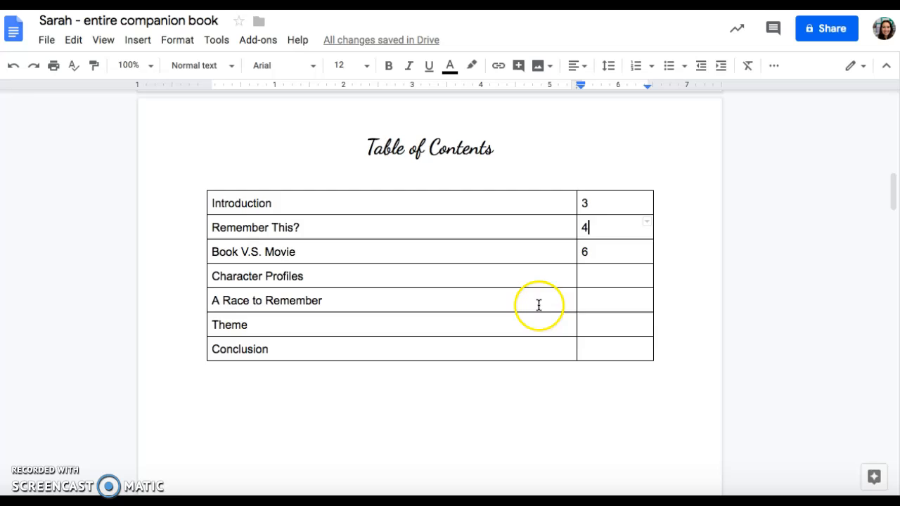
- Insert a page break below the Remember This? closing picture in the companion book and paste the Book V.S. Movie chapter
scroll(539, 304, down, 20)
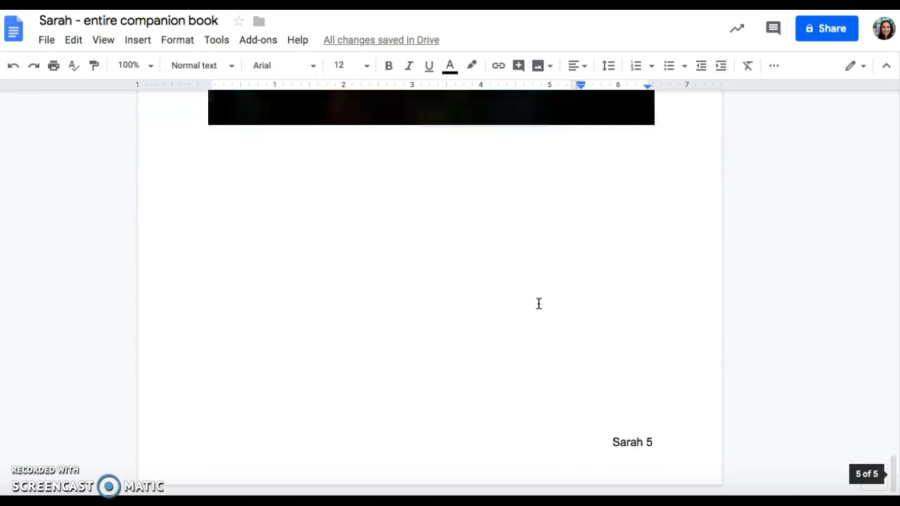
click(647, 178)
click(541, 166)
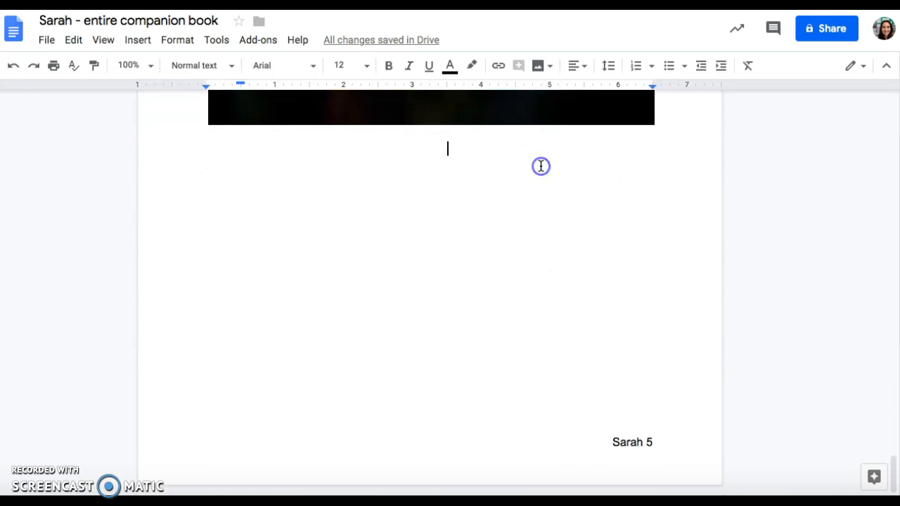
scroll(543, 166, down, 3)
click(501, 244)
scroll(500, 246, down, 20)
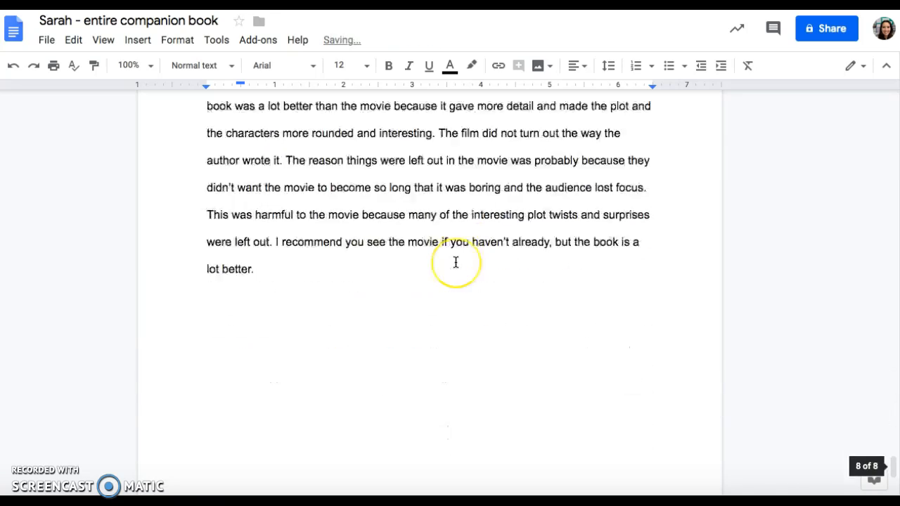
- Check the Book V.S. Movie chapter's starting footer page number against its entry in the contents table
scroll(456, 262, up, 4)
scroll(456, 263, up, 20)
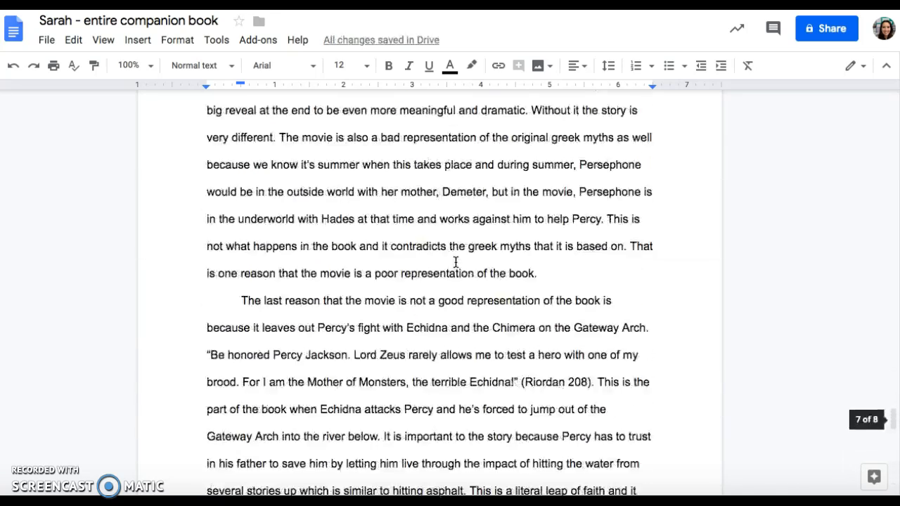
scroll(456, 263, up, 4)
scroll(455, 263, down, 5)
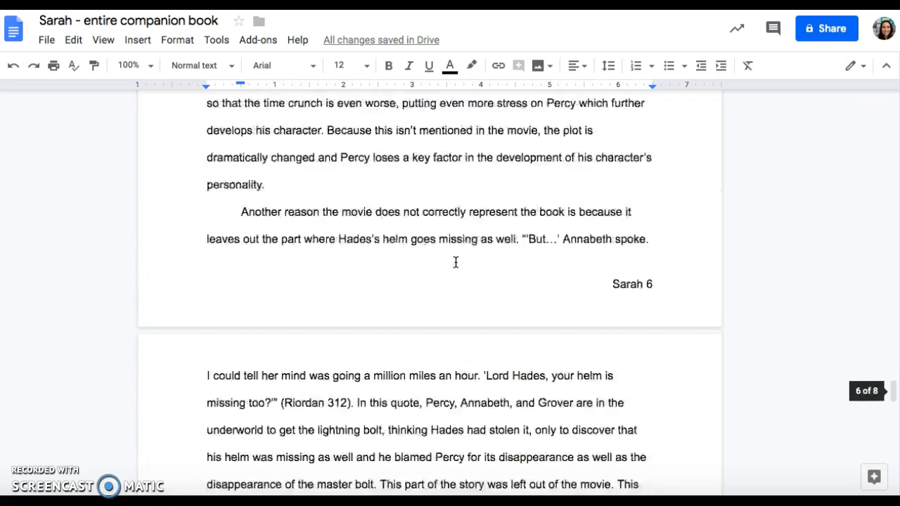
scroll(455, 263, up, 3)
scroll(456, 262, up, 20)
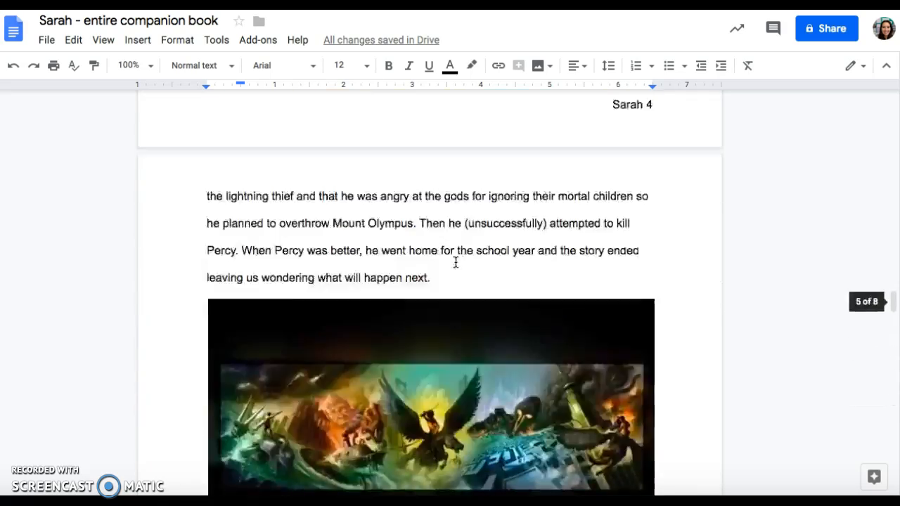
scroll(456, 262, up, 10)
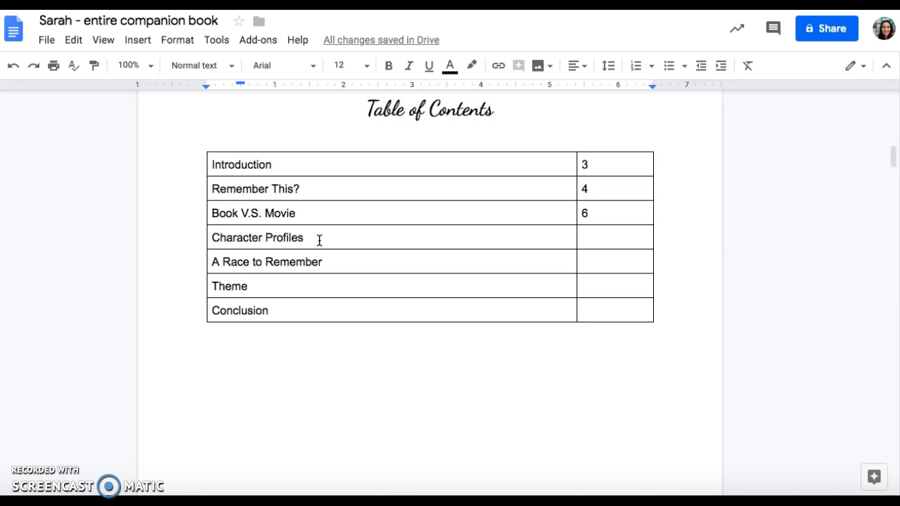
- Insert a page break after the last paragraph of the Book V.S. Movie chapter
click(320, 285)
scroll(320, 284, down, 10)
scroll(320, 284, down, 5)
scroll(320, 284, up, 3)
scroll(320, 285, down, 10)
scroll(320, 284, down, 15)
scroll(321, 284, down, 20)
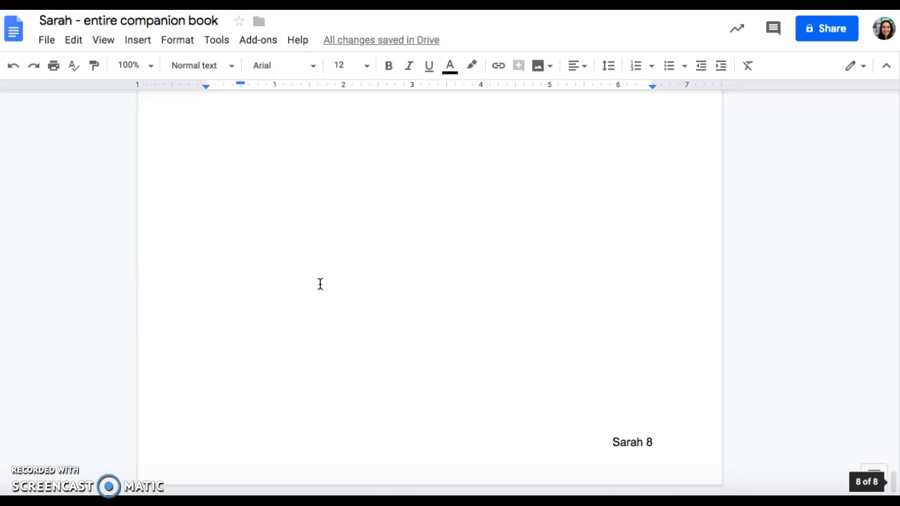
scroll(505, 273, up, 3)
click(292, 304)
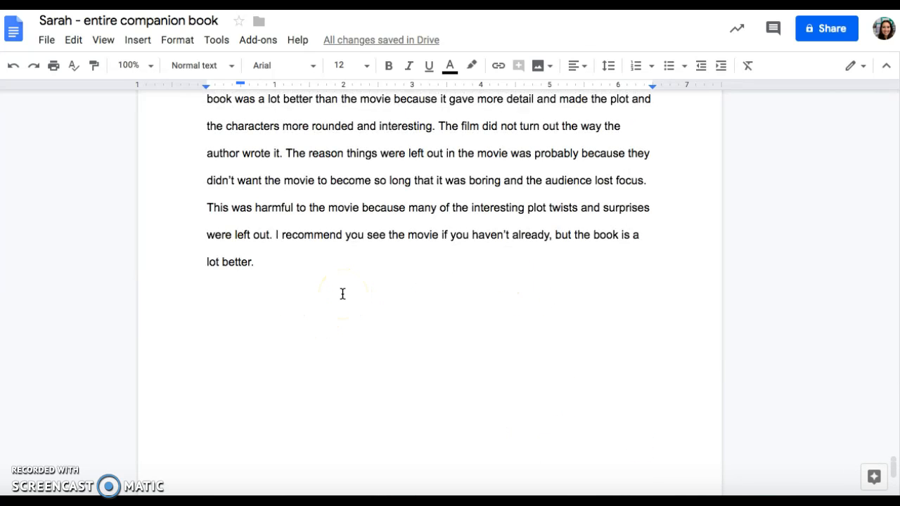
key(ctrl+Return)
click(390, 322)
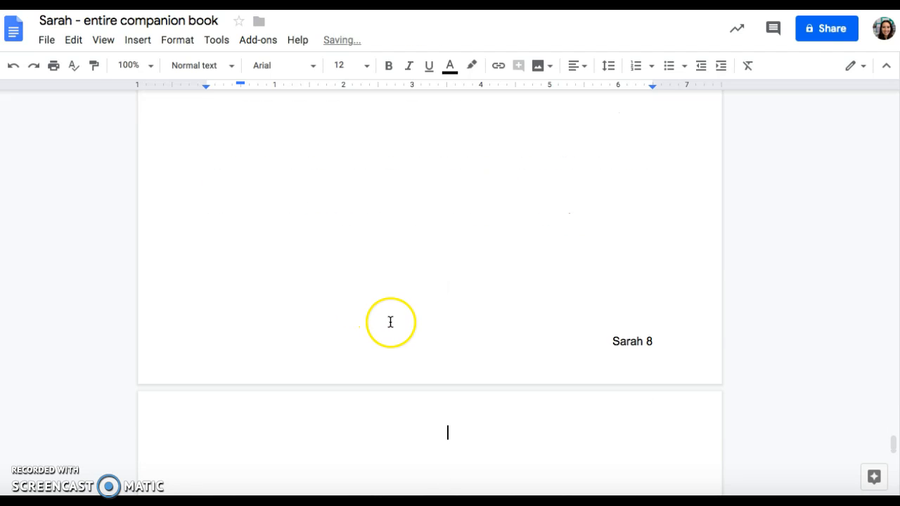
- Enter "Creative Placeholder" at the start of the new page after the Book V.S. Movie chapter
scroll(391, 322, down, 2)
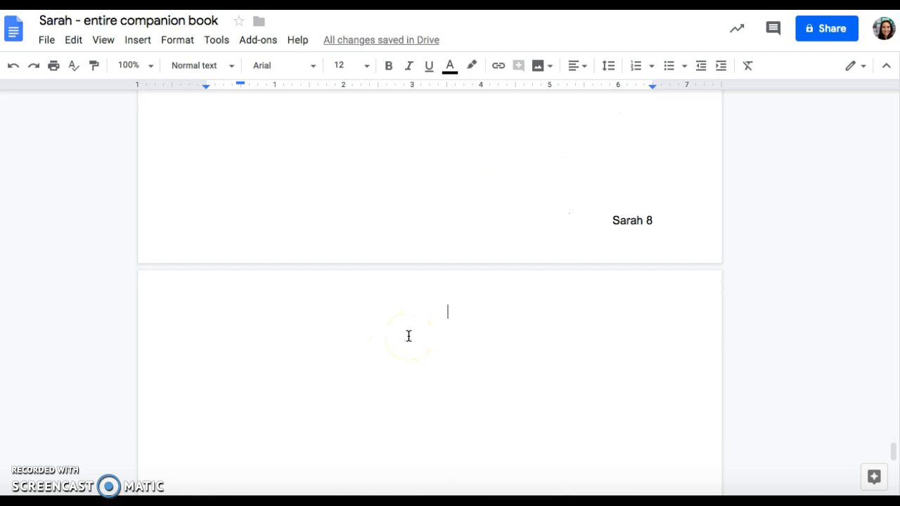
click(399, 303)
text(C)
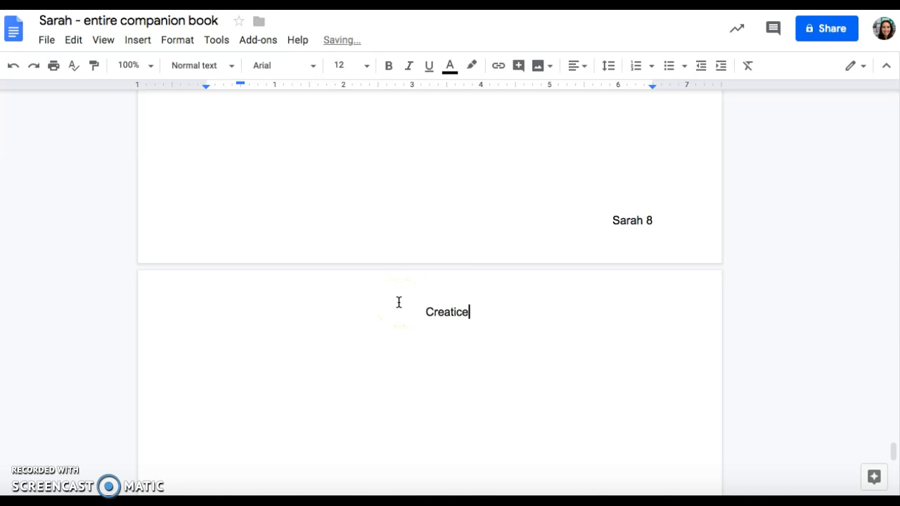
text(reative Placeholder)
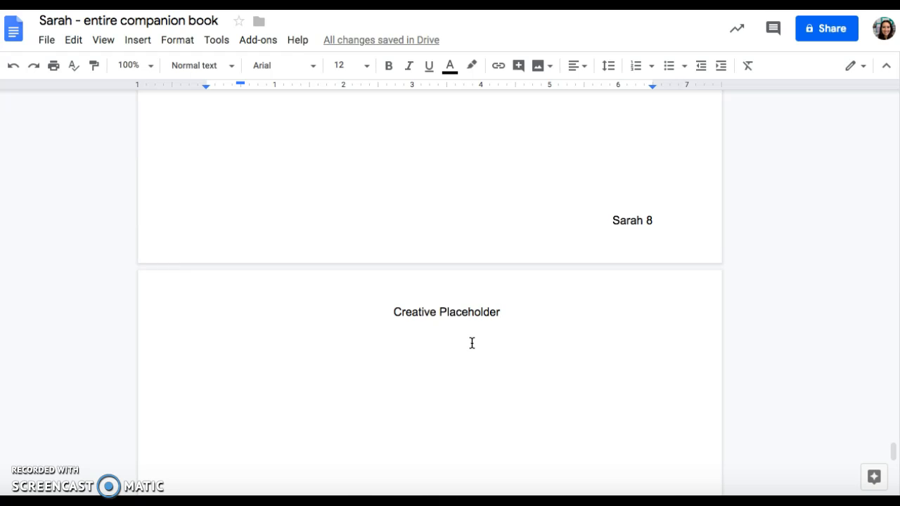
- Insert a page break after the Creative Placeholder line and enter a second "Creative Placeholder" on the new page
scroll(472, 343, down, 1)
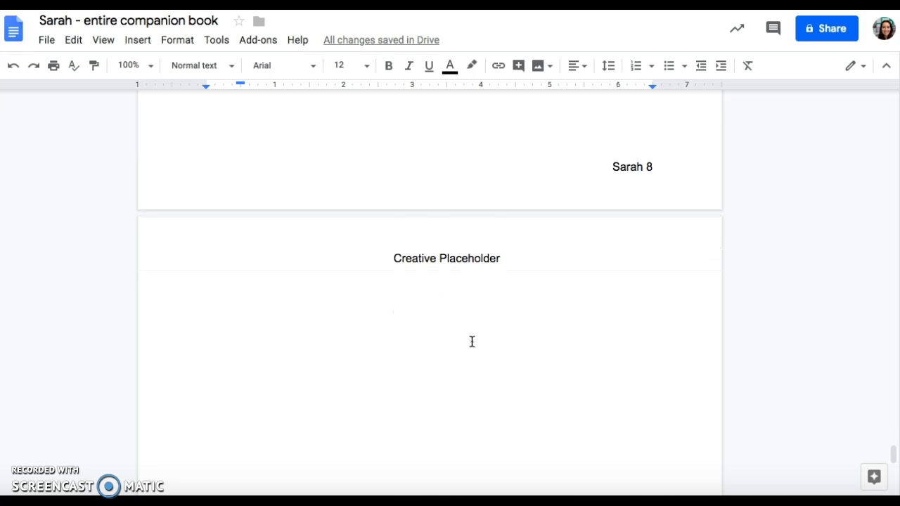
scroll(472, 342, down, 2)
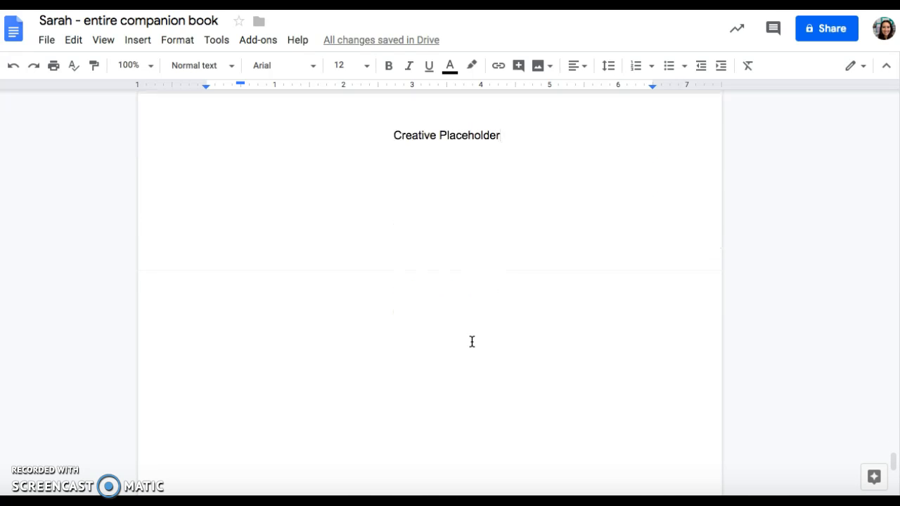
key(ctrl+Return)
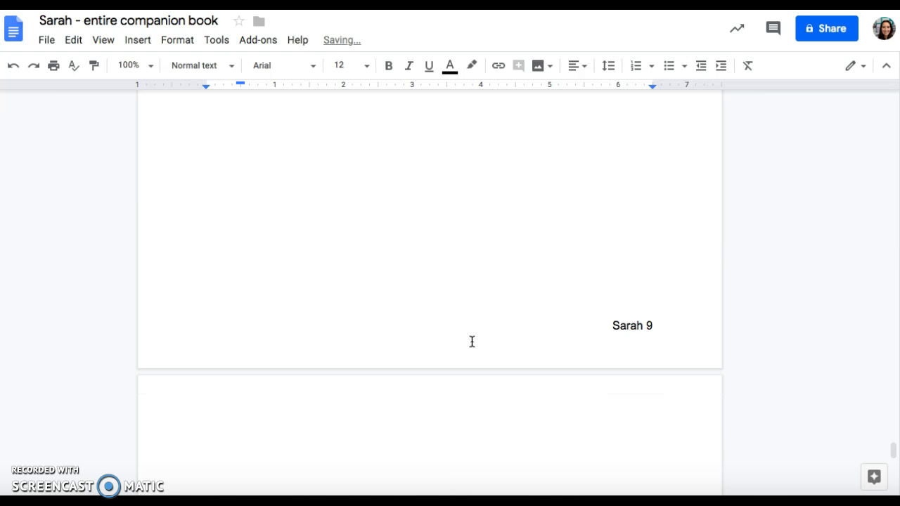
text(Creative PlACE)
key(BackSpace)
key(BackSpace)
key(BackSpace)
text(Laceholder)
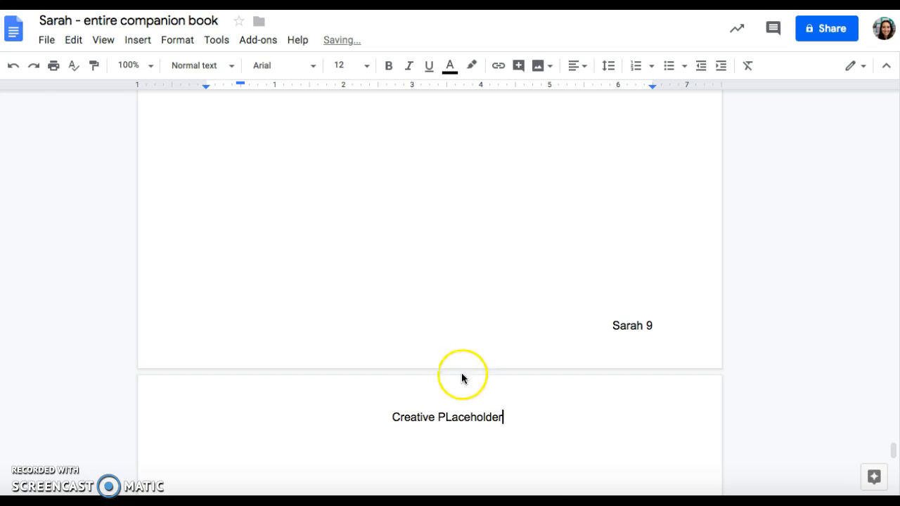
click(450, 417)
key(BackSpace)
text(l)
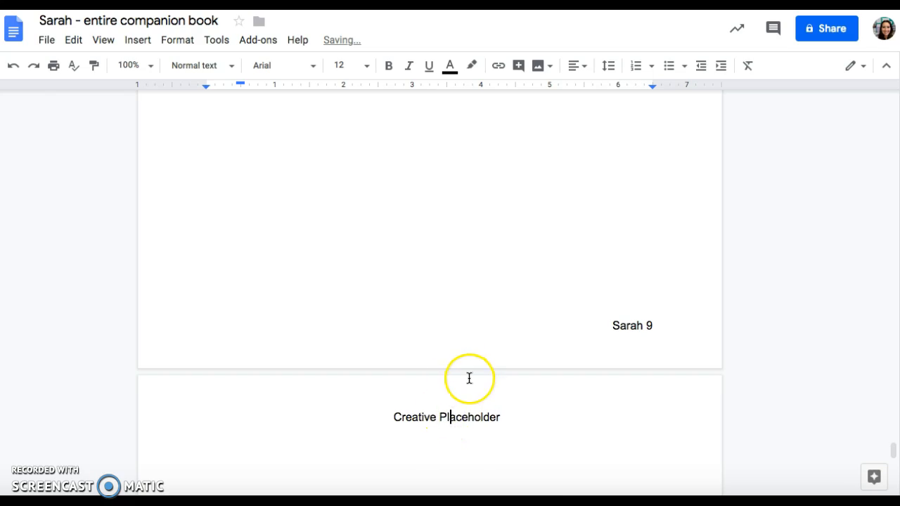
- Review the contents table for the chapters that still lack page numbers
scroll(469, 378, up, 9)
scroll(469, 378, up, 20)
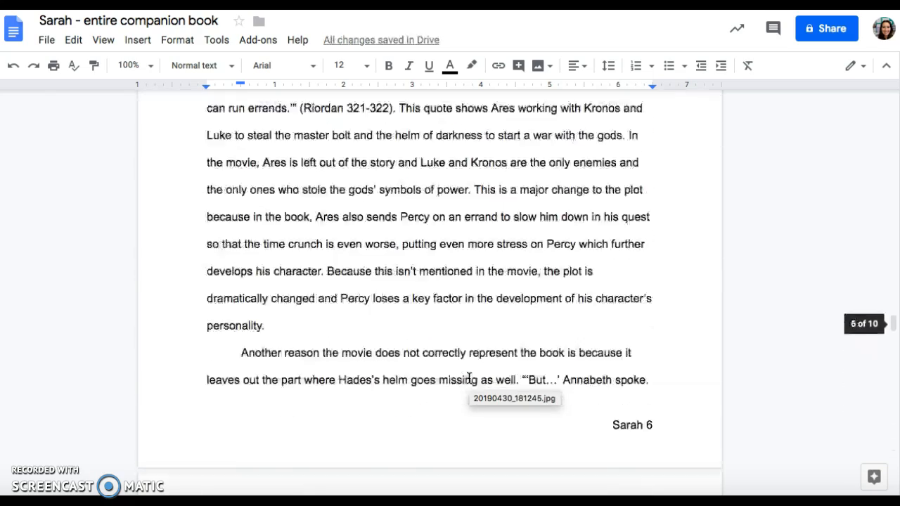
scroll(469, 378, up, 20)
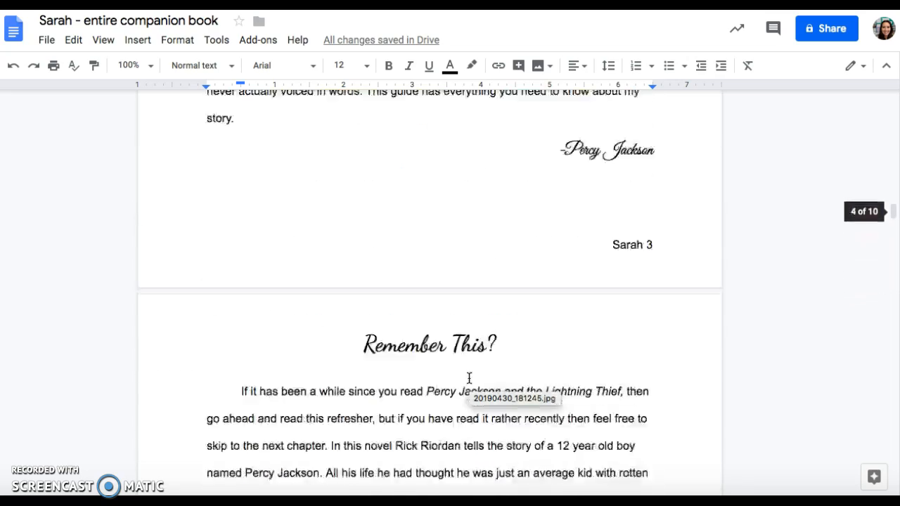
scroll(469, 378, up, 7)
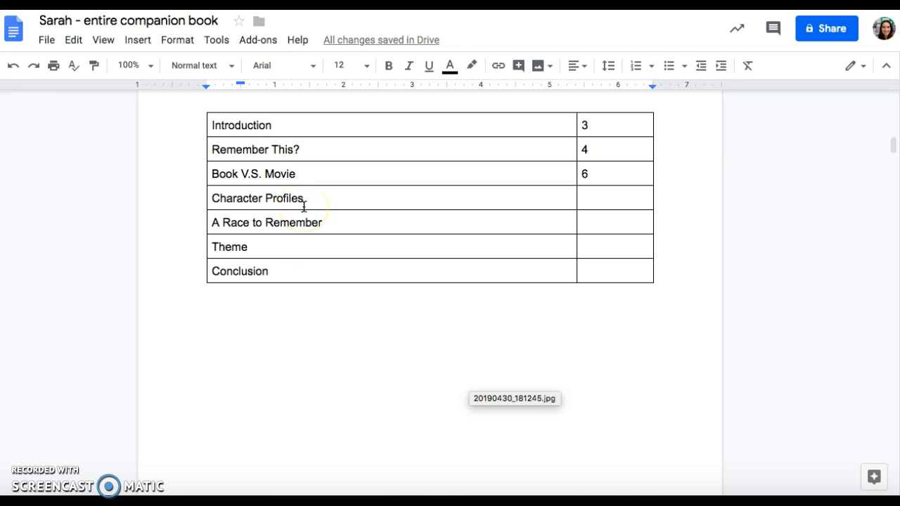
click(310, 301)
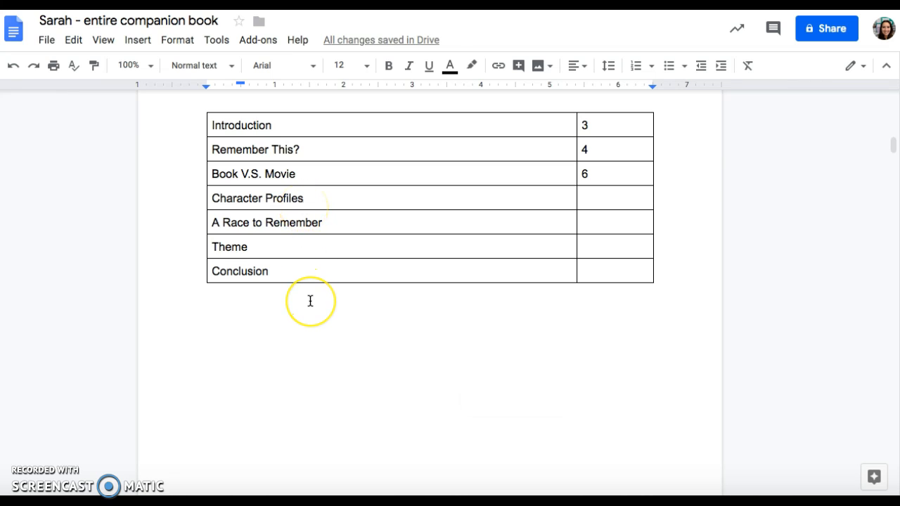
- Check the footer page numbers on the end of the Book V.S. Movie chapter and the two Creative Placeholder pages
scroll(310, 301, down, 5)
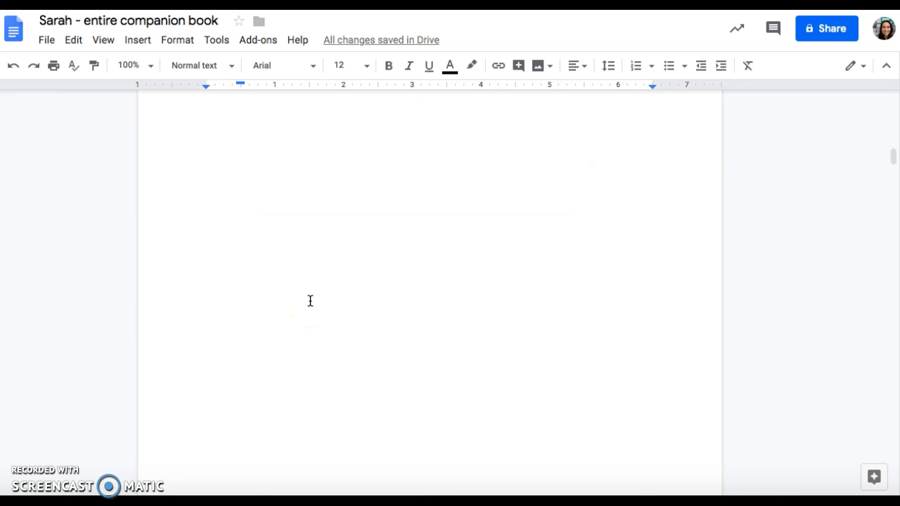
click(311, 301)
scroll(310, 301, down, 20)
scroll(314, 315, down, 20)
scroll(314, 314, down, 5)
scroll(474, 328, down, 1)
scroll(474, 328, down, 2)
scroll(540, 382, up, 6)
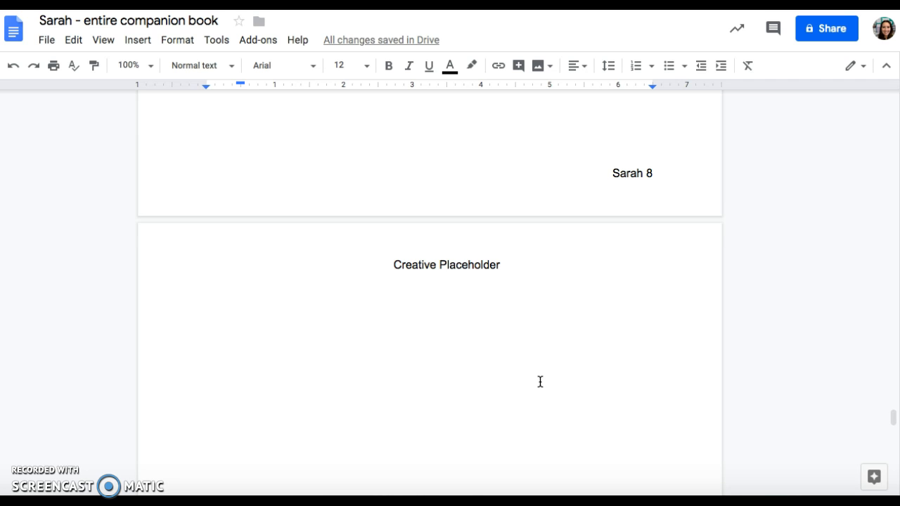
scroll(541, 382, up, 10)
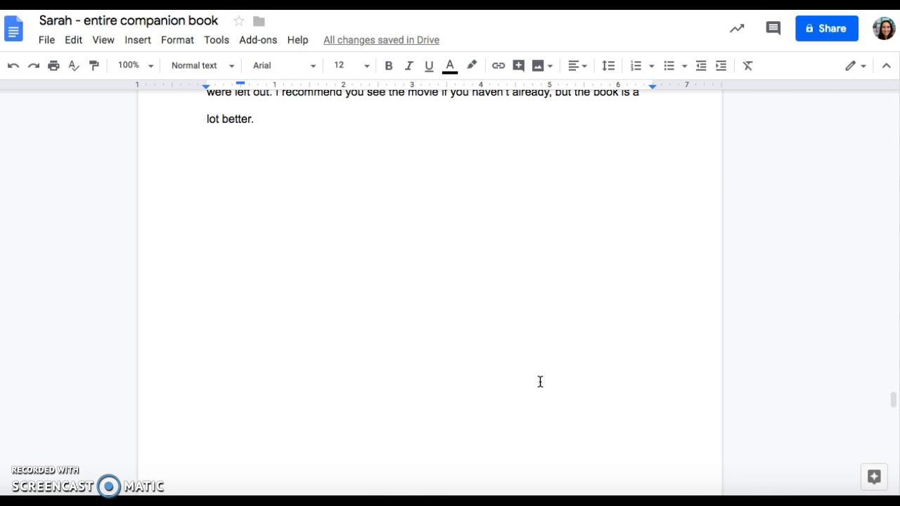
click(527, 382)
scroll(527, 386, down, 10)
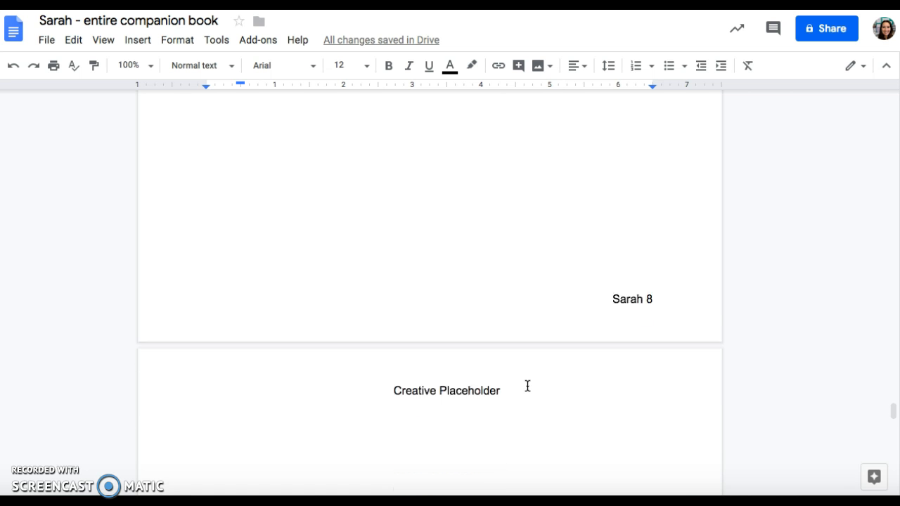
click(401, 316)
click(494, 336)
scroll(496, 335, down, 3)
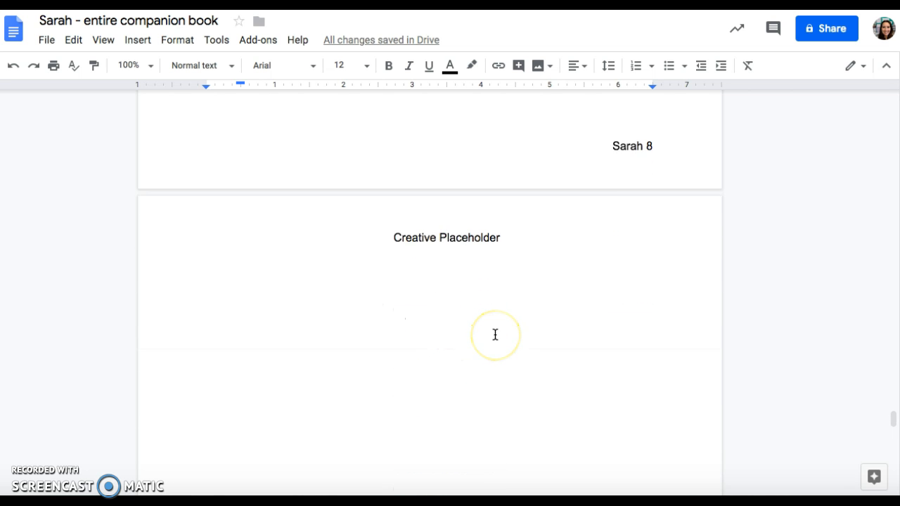
click(650, 363)
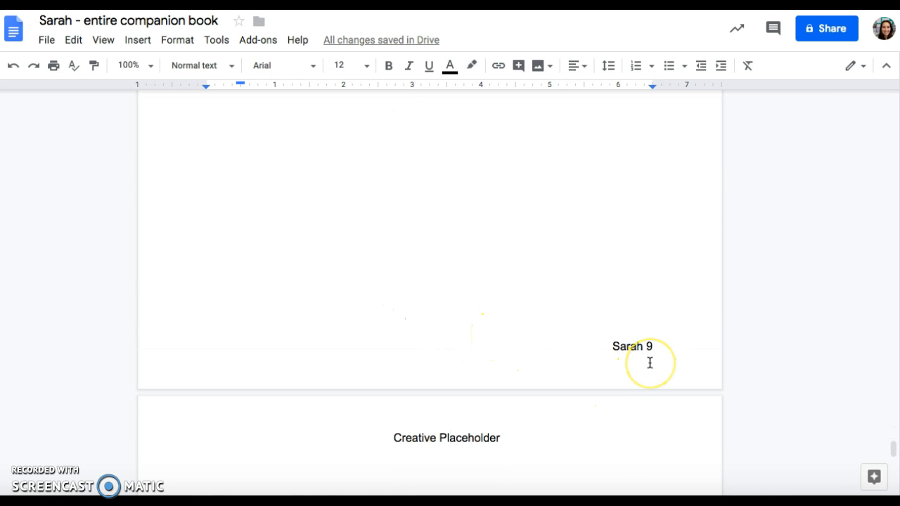
click(638, 377)
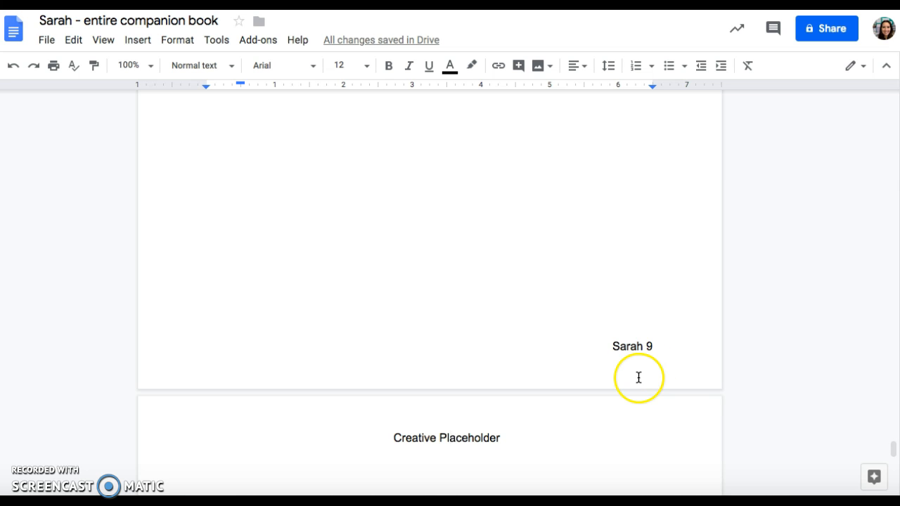
scroll(633, 366, up, 2)
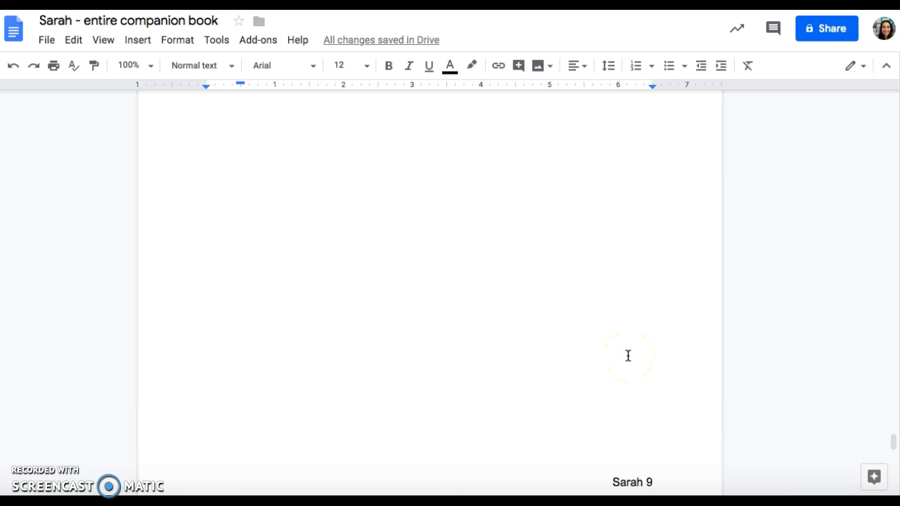
scroll(628, 356, down, 1)
click(637, 395)
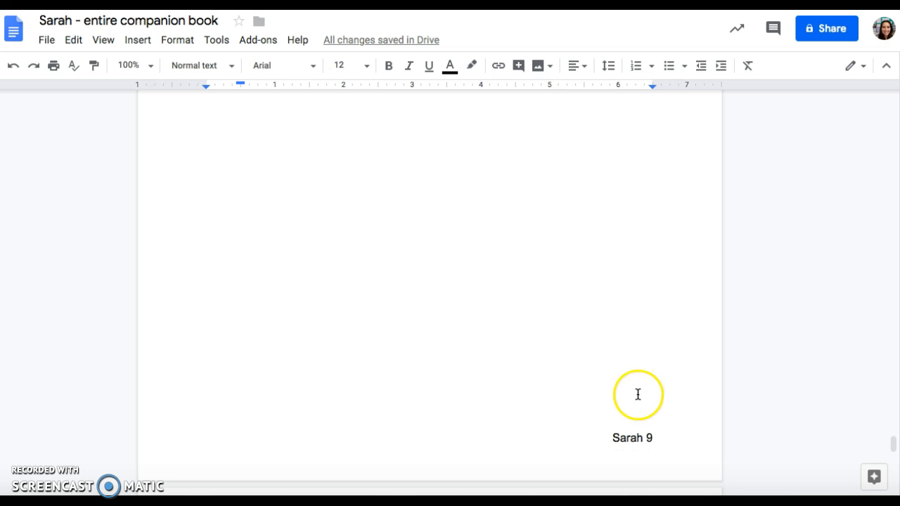
scroll(637, 398, down, 10)
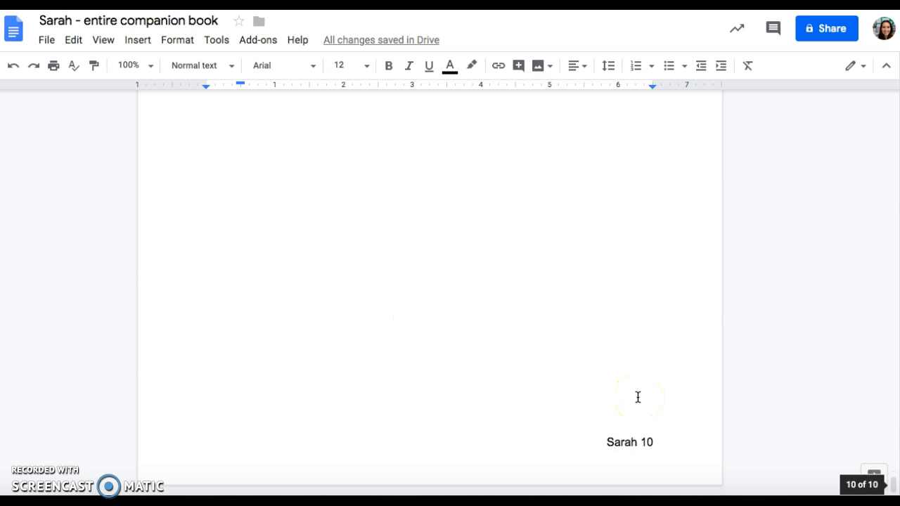
scroll(638, 398, up, 15)
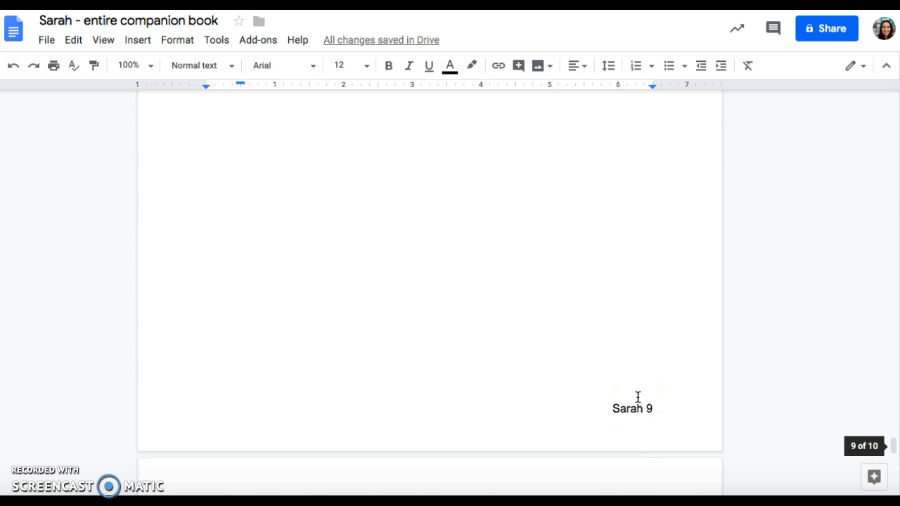
- Fill in the contents table's page numbers: Character Profiles 10, A Race to Remember 12, Theme 13, and Conclusion 14
scroll(638, 397, up, 20)
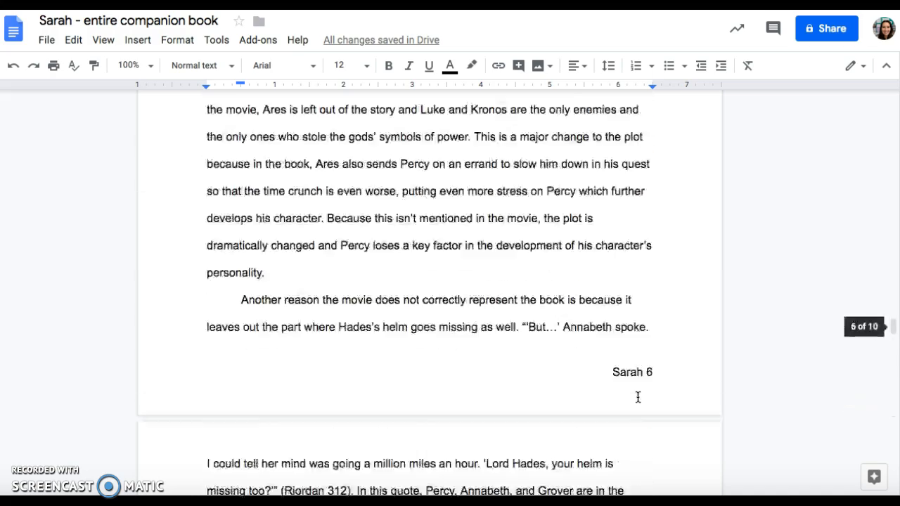
scroll(638, 397, up, 20)
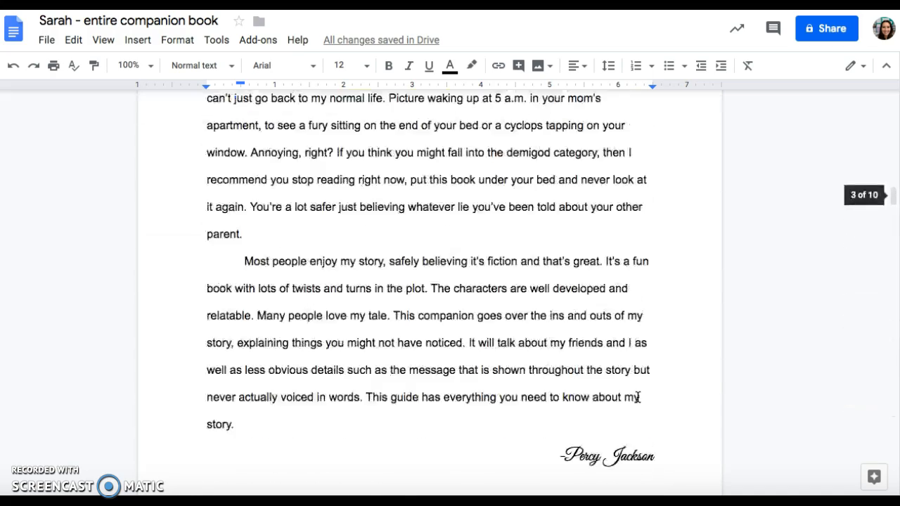
scroll(637, 397, up, 5)
scroll(638, 398, down, 5)
click(592, 276)
text(10)
click(591, 301)
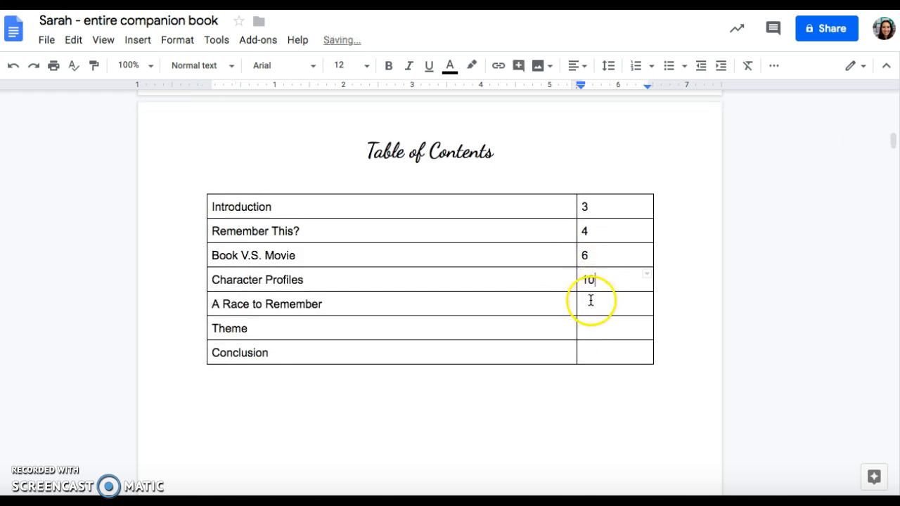
text(12)
click(591, 324)
text(13)
click(591, 359)
text(14)
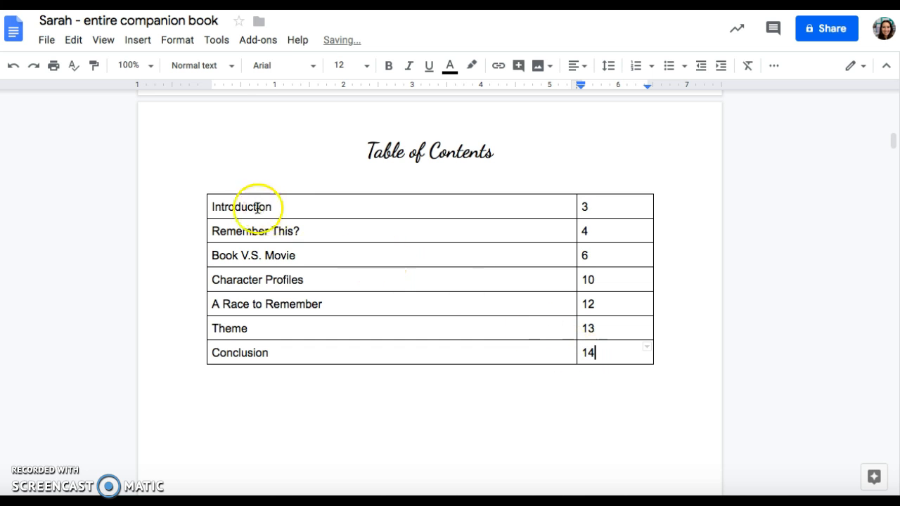
- Set the border color of every cell in the contents table to white
drag(208, 201, 624, 343)
click(773, 66)
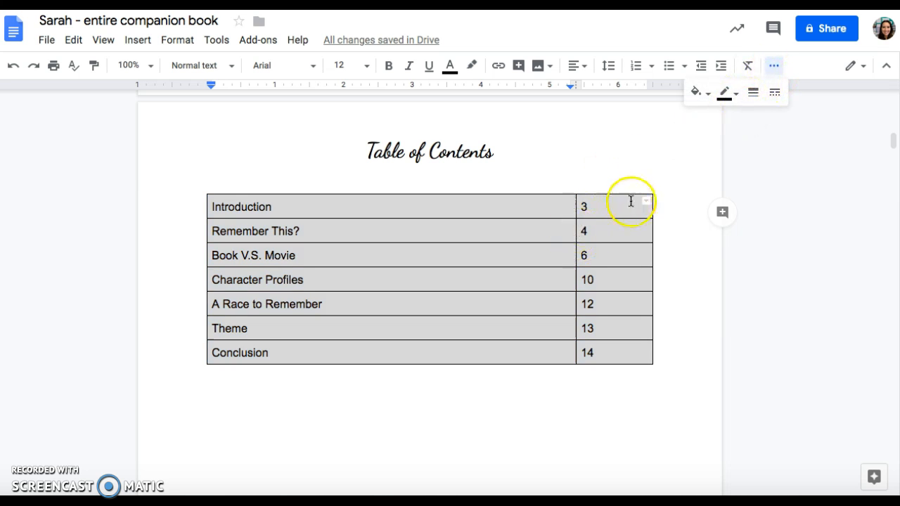
click(731, 95)
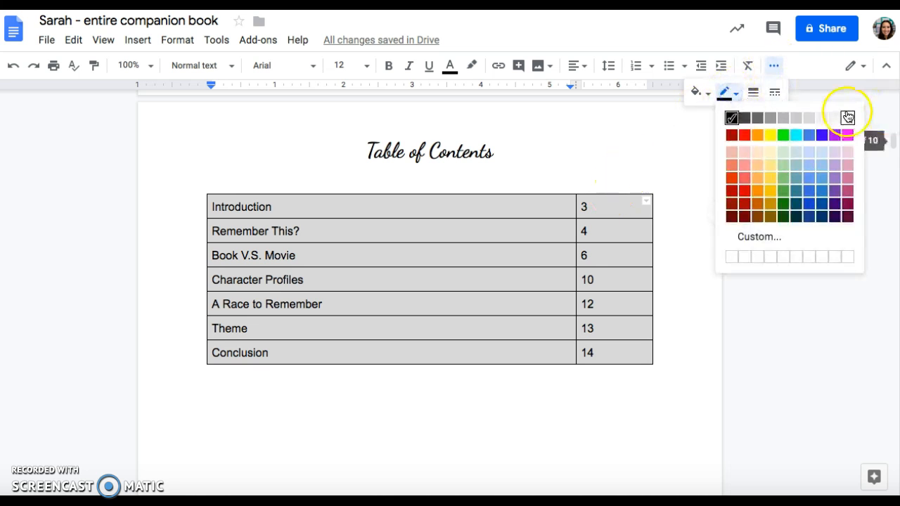
click(848, 115)
click(549, 351)
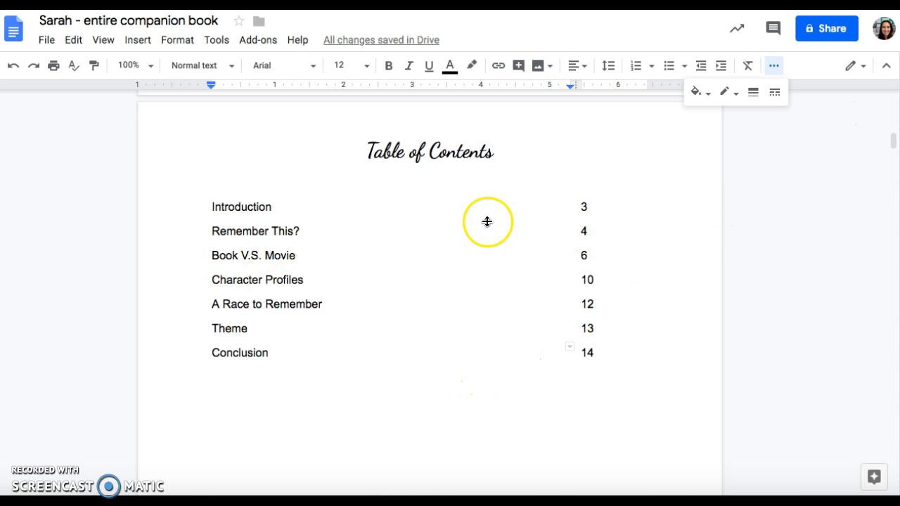
- Add a row of dots after each chapter title in the contents table, reaching the edge of the page number column
click(309, 209)
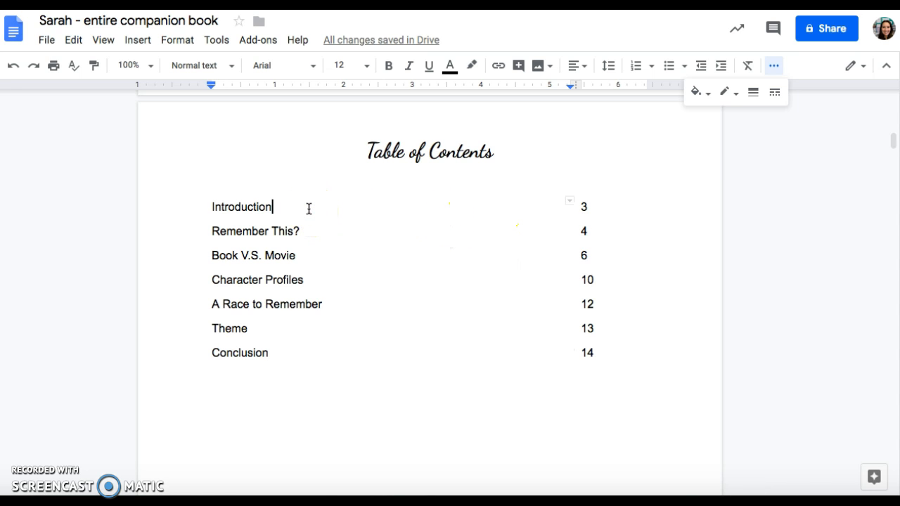
text(.)
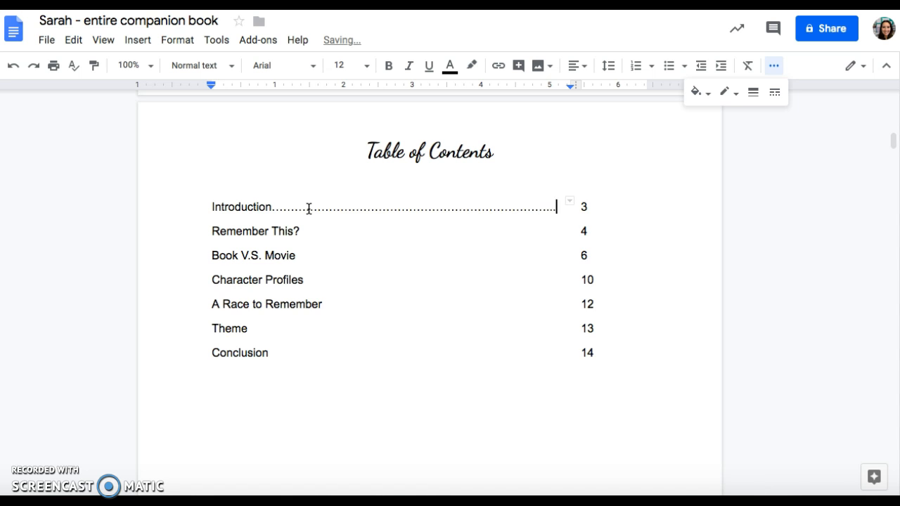
text(..)
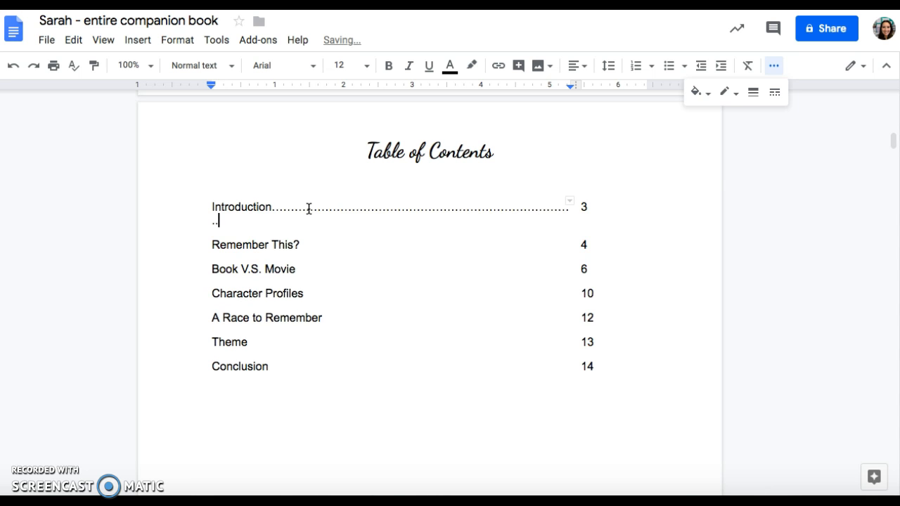
key(BackSpace)
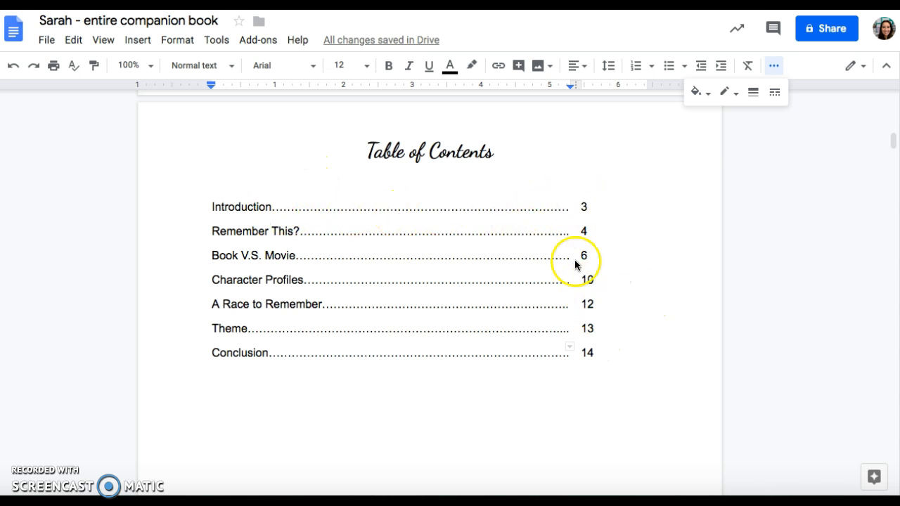
click(555, 210)
click(596, 210)
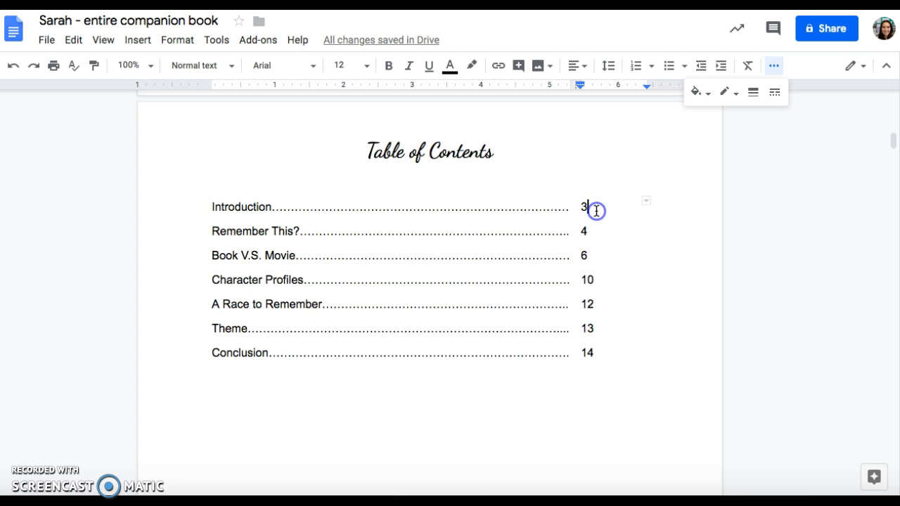
click(213, 208)
drag(212, 208, 623, 343)
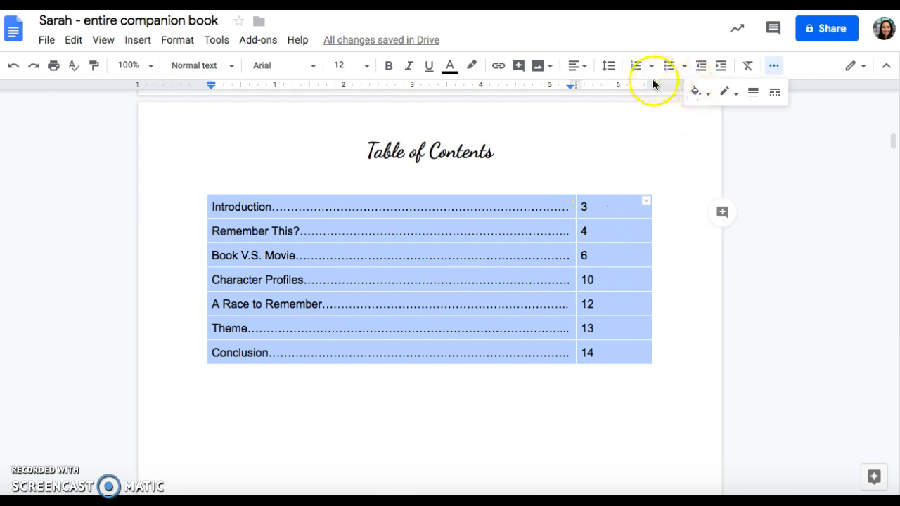
click(609, 71)
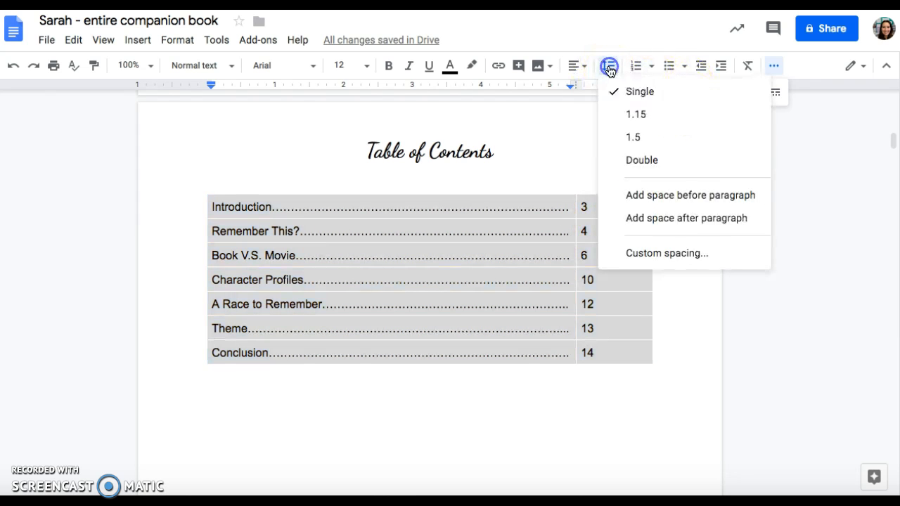
click(573, 151)
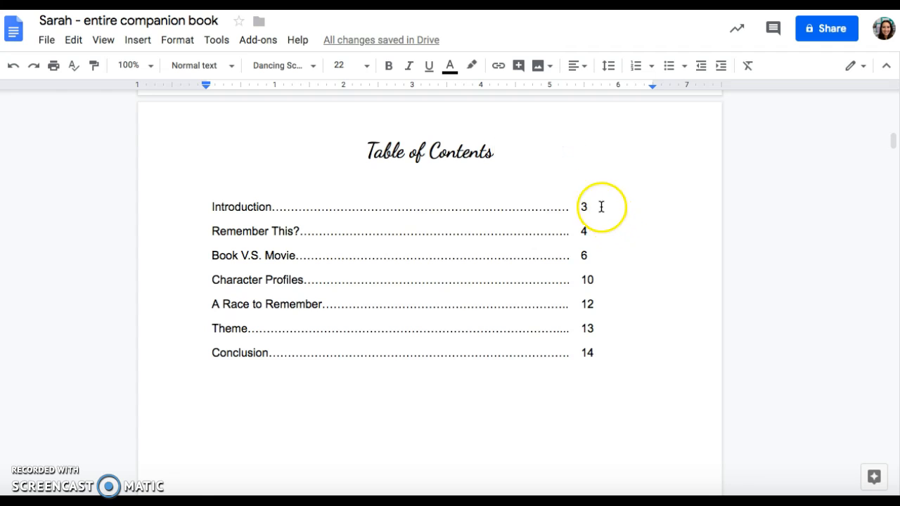
- Space out the contents table by adding a blank line below the page number in each row from Introduction to Theme
click(598, 206)
key(Return)
click(598, 250)
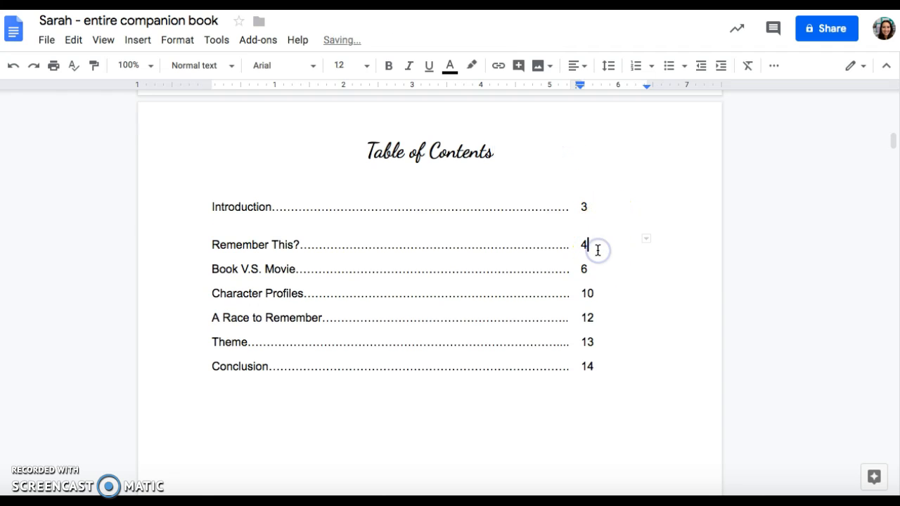
key(Return)
click(600, 283)
key(Return)
click(616, 320)
key(Return)
click(607, 356)
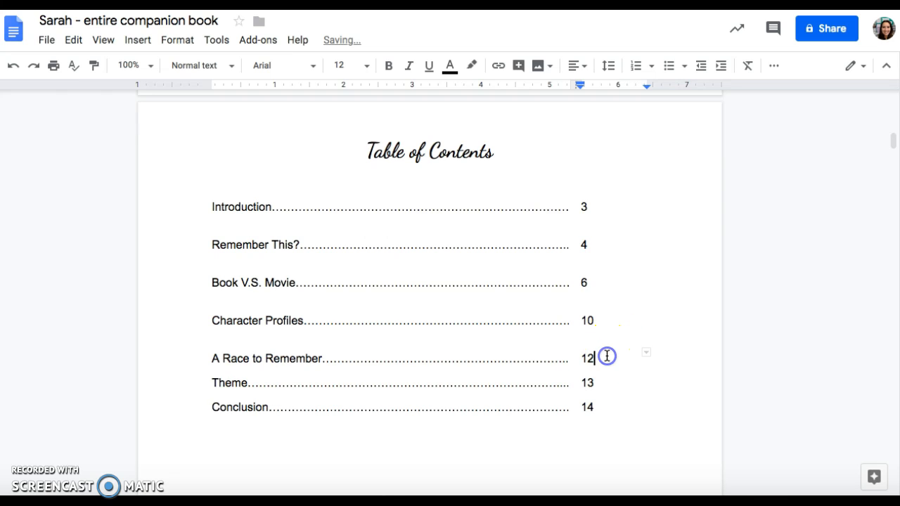
key(Return)
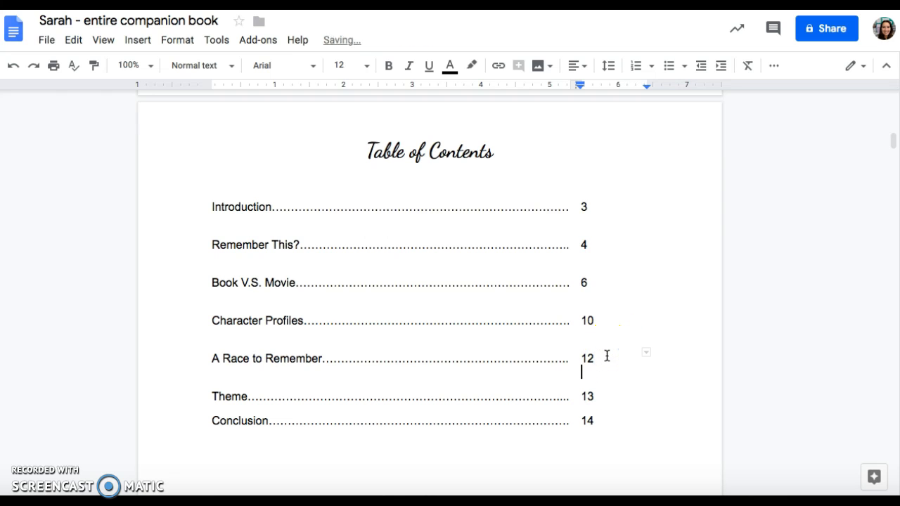
click(605, 398)
key(Return)
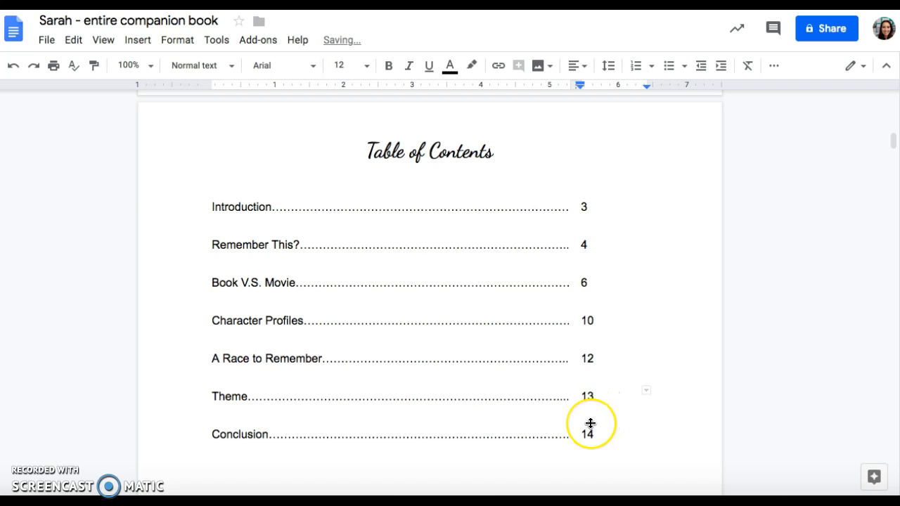
scroll(591, 423, down, 10)
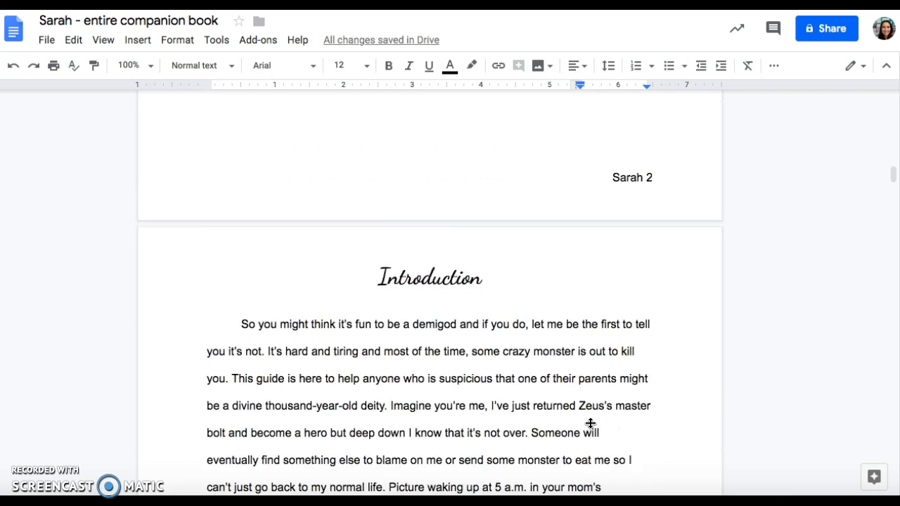
- Review the assembled companion book's opening pages, from the dedication through the table of contents to the Introduction
scroll(394, 337, down, 5)
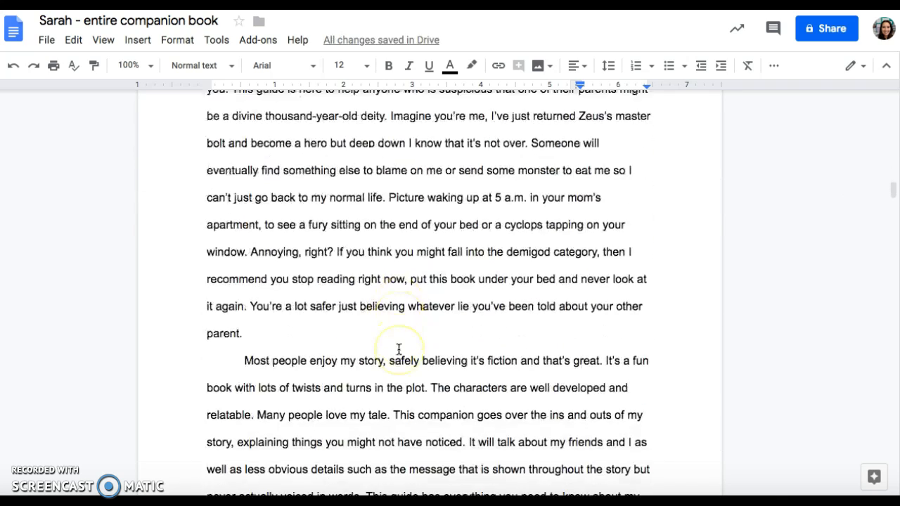
scroll(399, 350, up, 15)
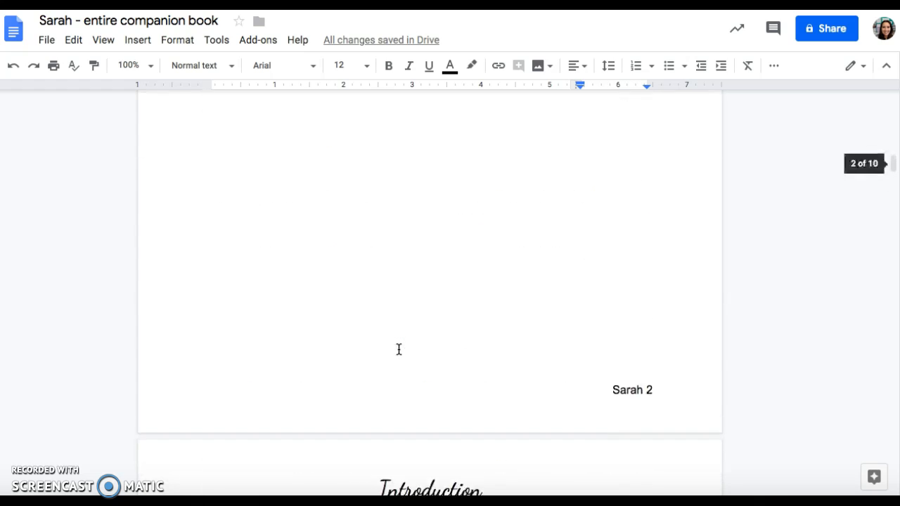
scroll(399, 349, up, 5)
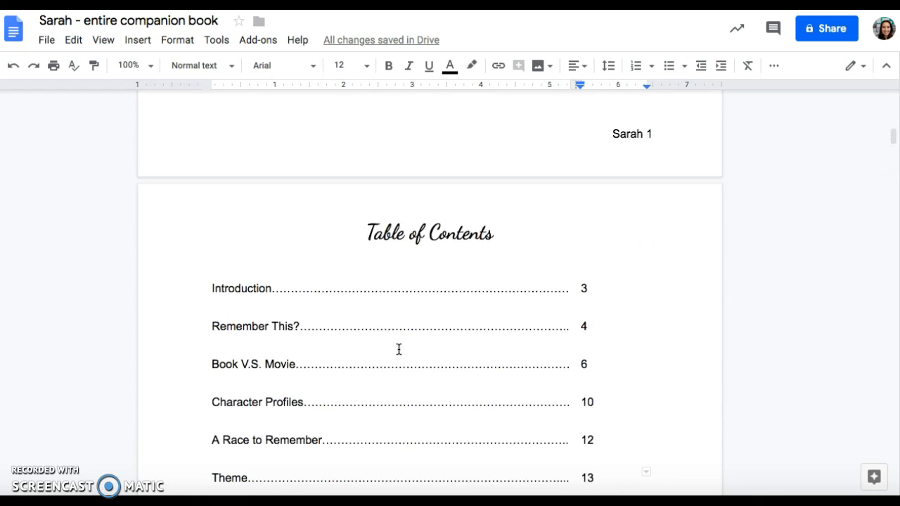
scroll(399, 349, up, 7)
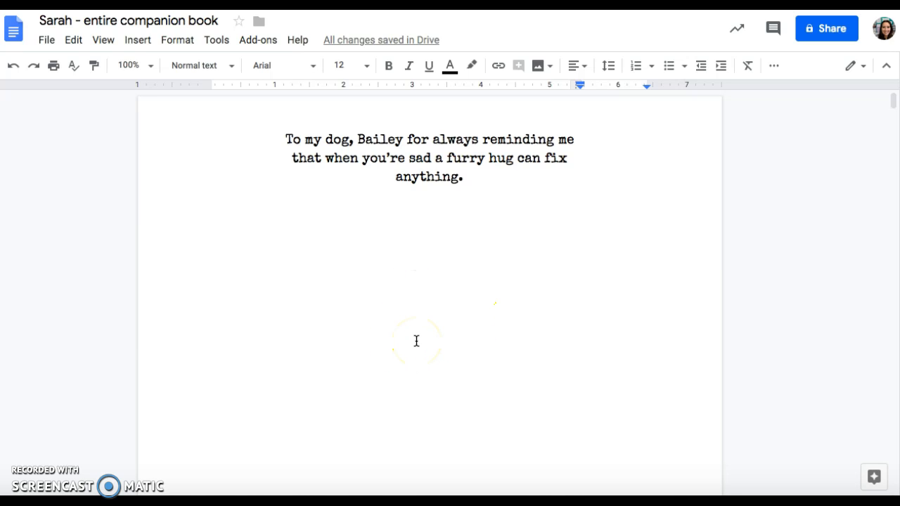
scroll(416, 341, down, 15)
scroll(416, 341, up, 5)
scroll(416, 341, up, 5)
scroll(355, 247, up, 8)
scroll(355, 247, up, 5)
scroll(355, 248, down, 1)
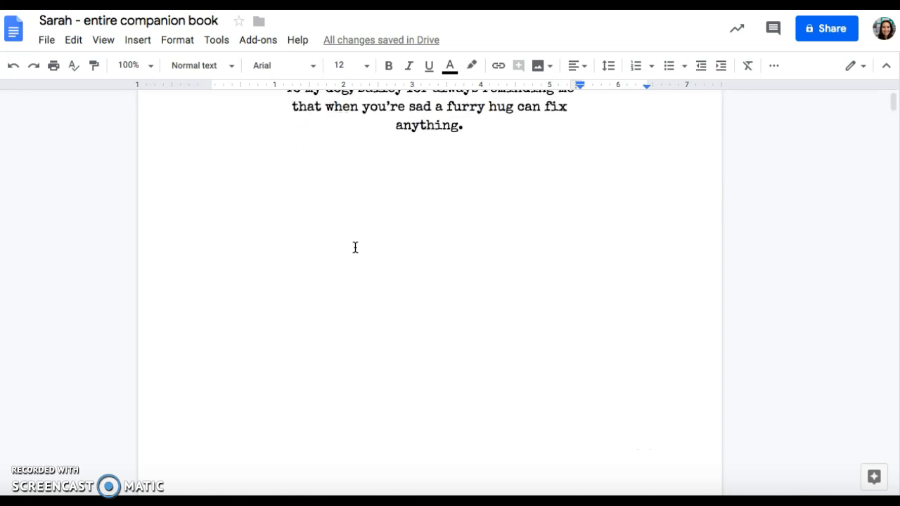
scroll(355, 248, down, 1)
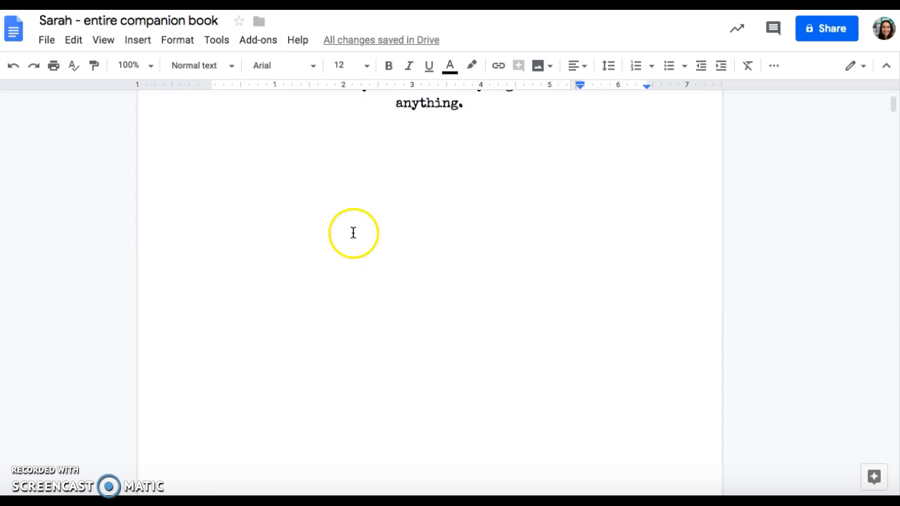